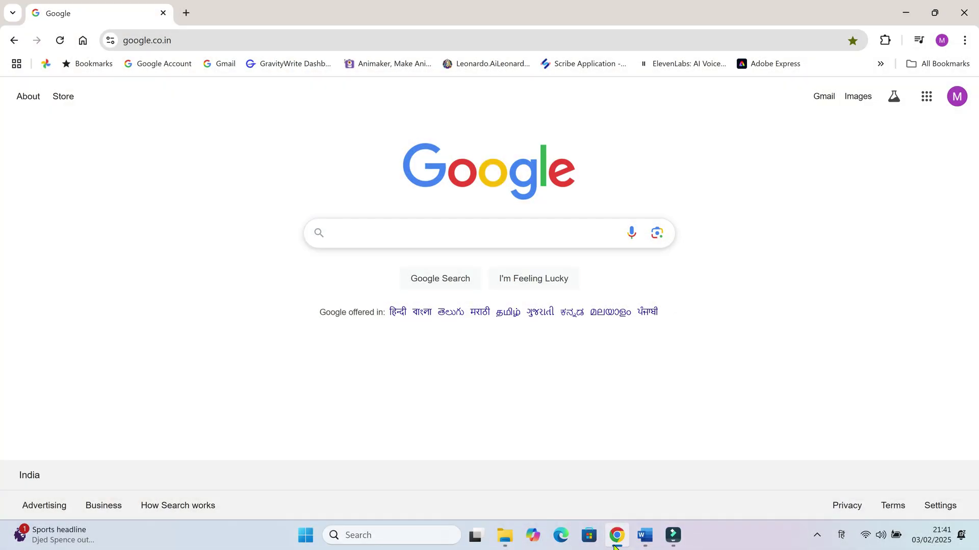
Search Google for 'pixnova ai'.
click(348, 236)
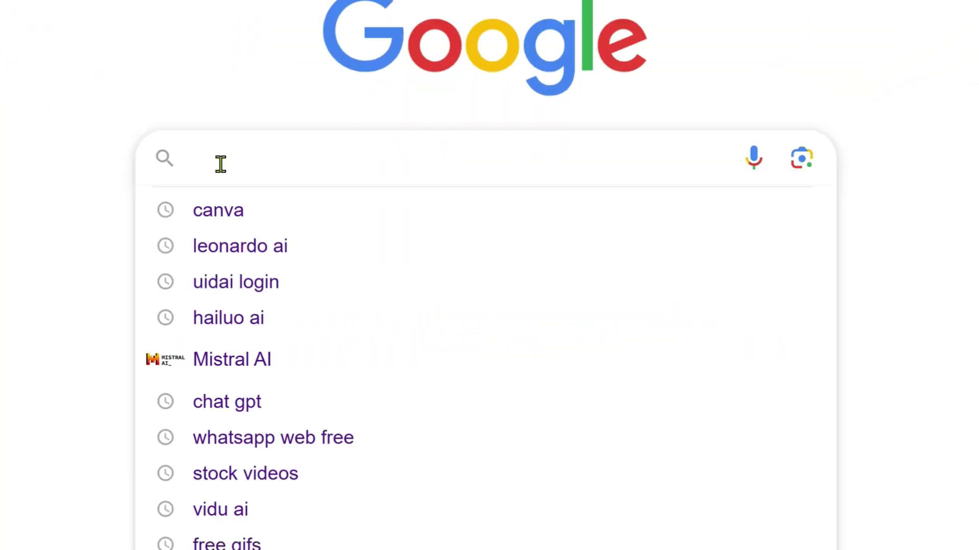
text(pixno)
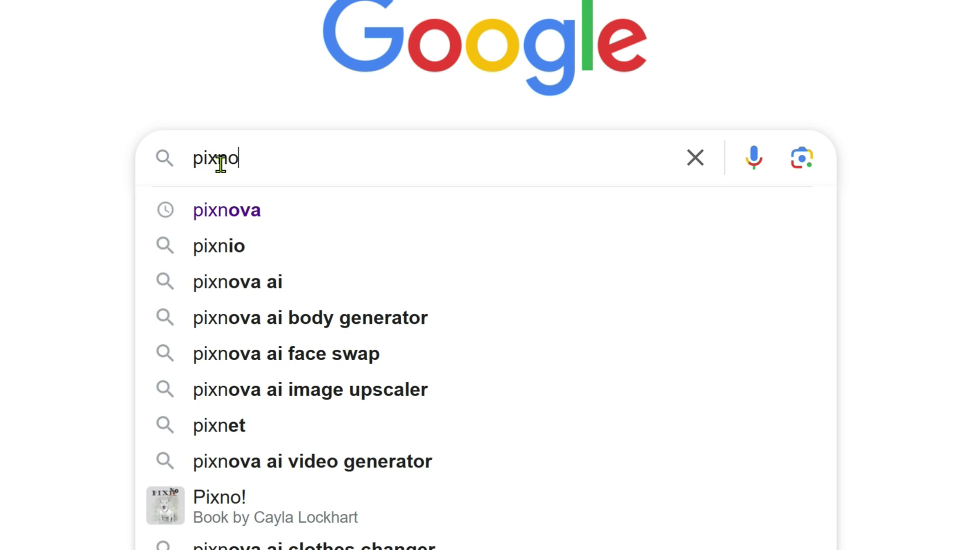
text(va)
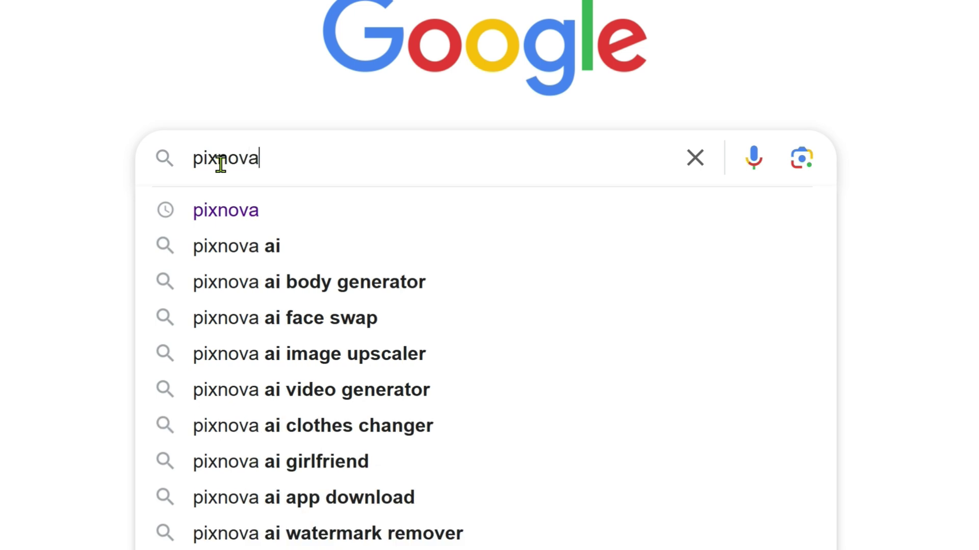
text( ai)
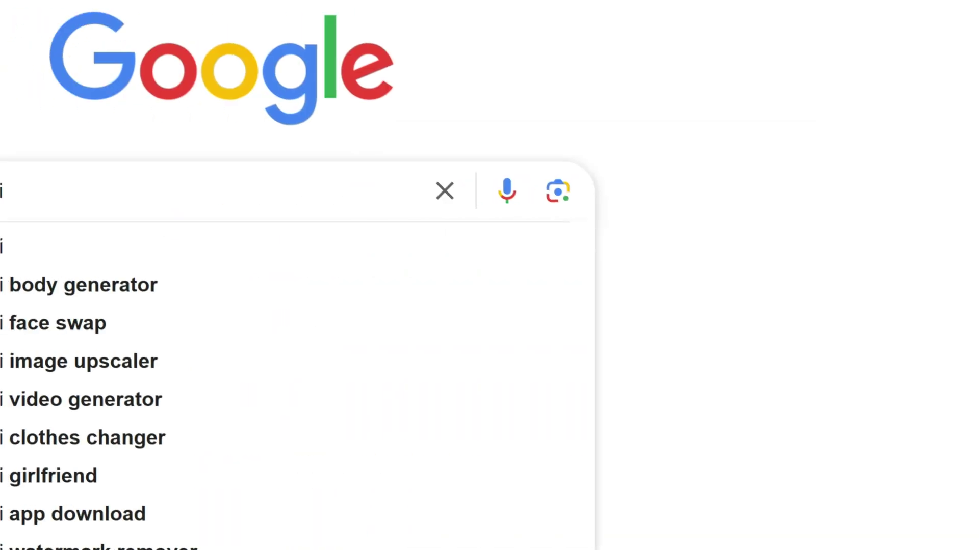
key(Return)
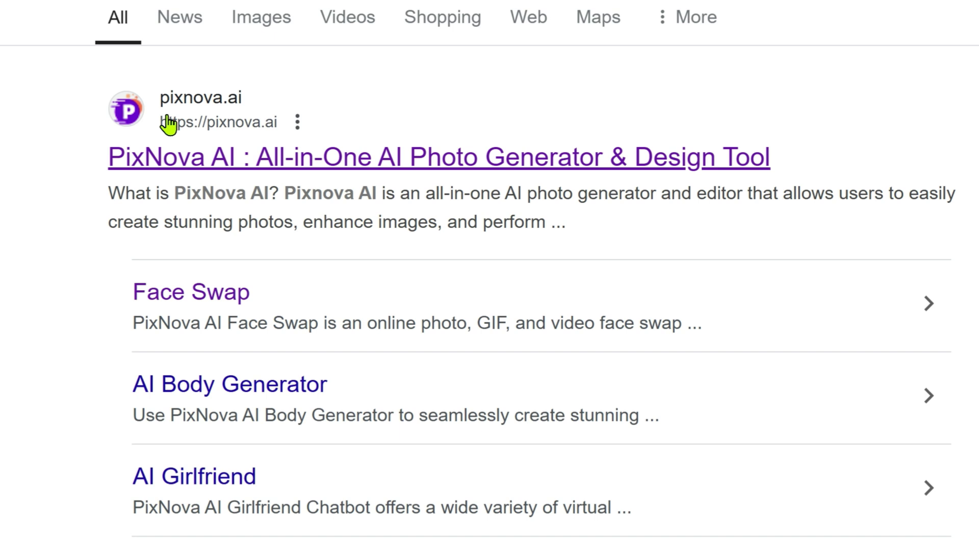
Open the PixNova AI site, look over its top menus and homepage, and return to the top.
click(480, 161)
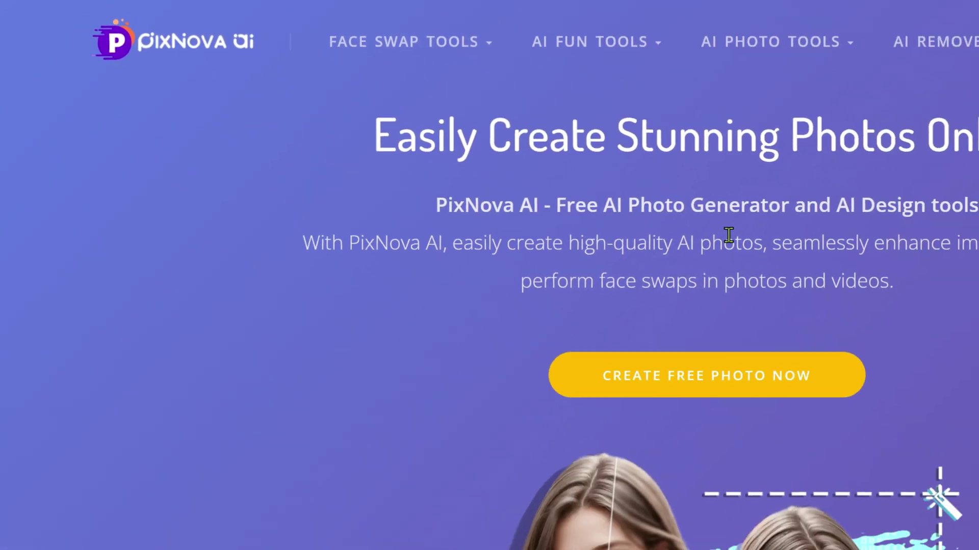
mouse_move(418, 48)
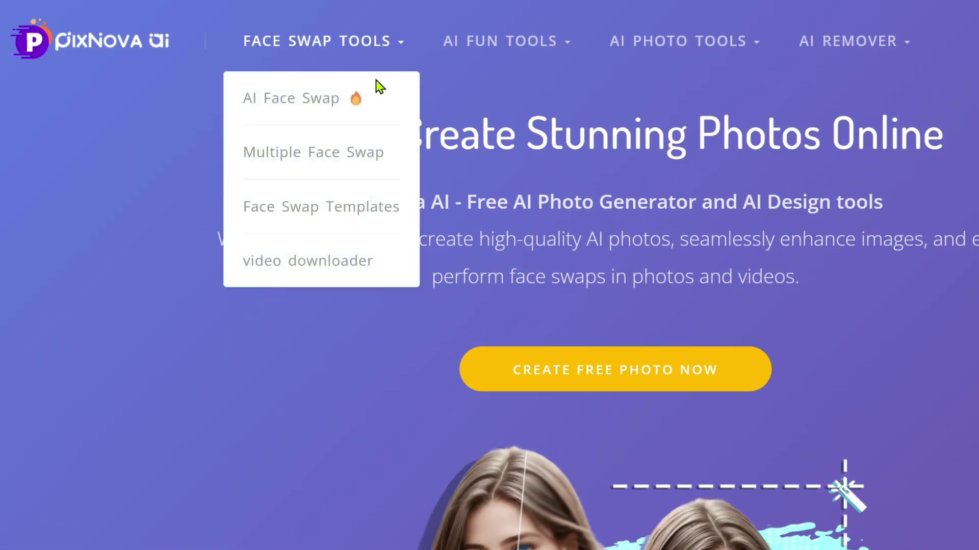
mouse_move(576, 69)
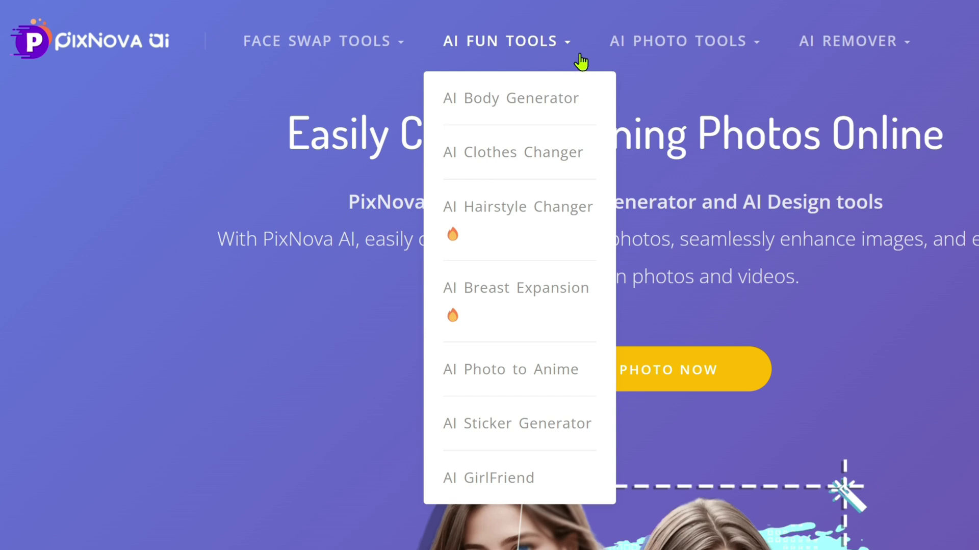
mouse_move(646, 61)
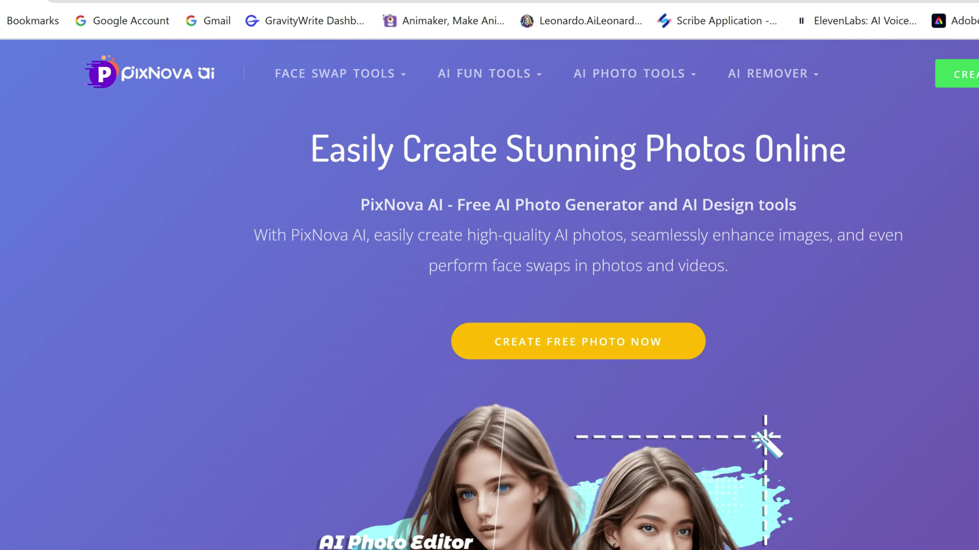
scroll(974, 155, down, 10)
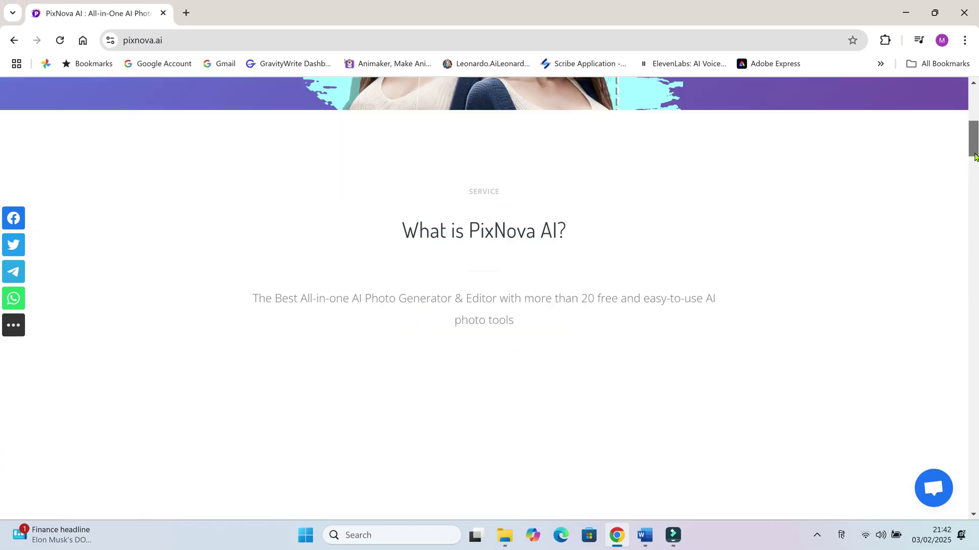
scroll(974, 155, down, 5)
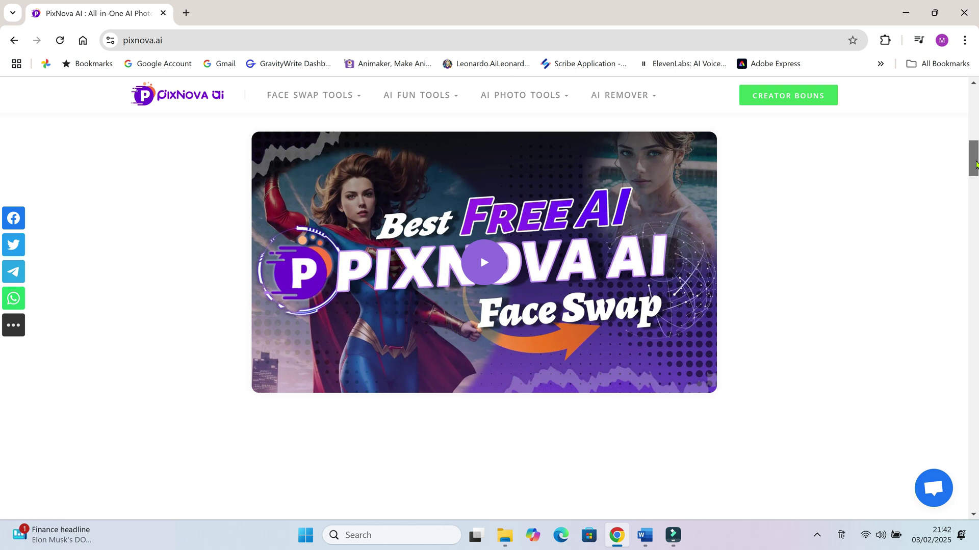
drag(976, 164, 975, 110)
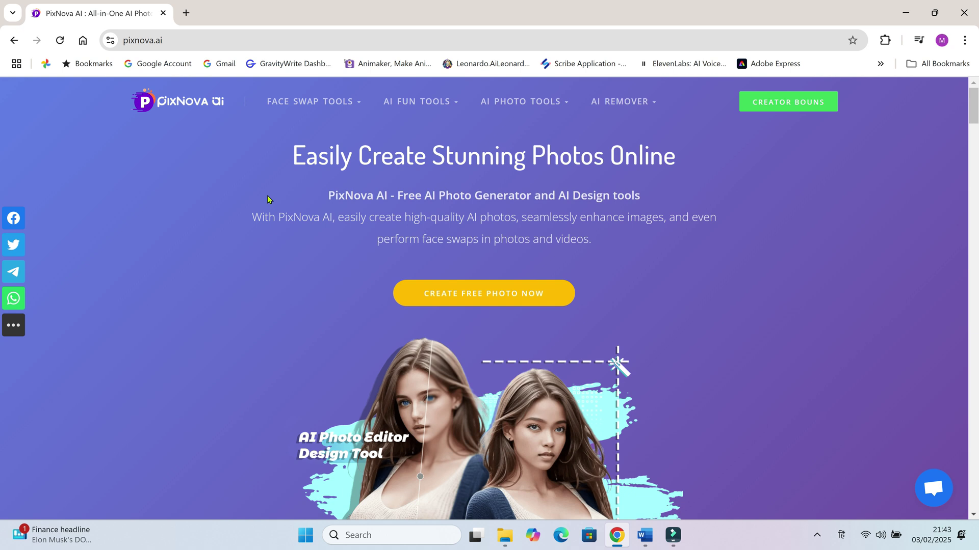
Go to the AI Face Swap tool and scroll to its upload playground.
mouse_move(314, 109)
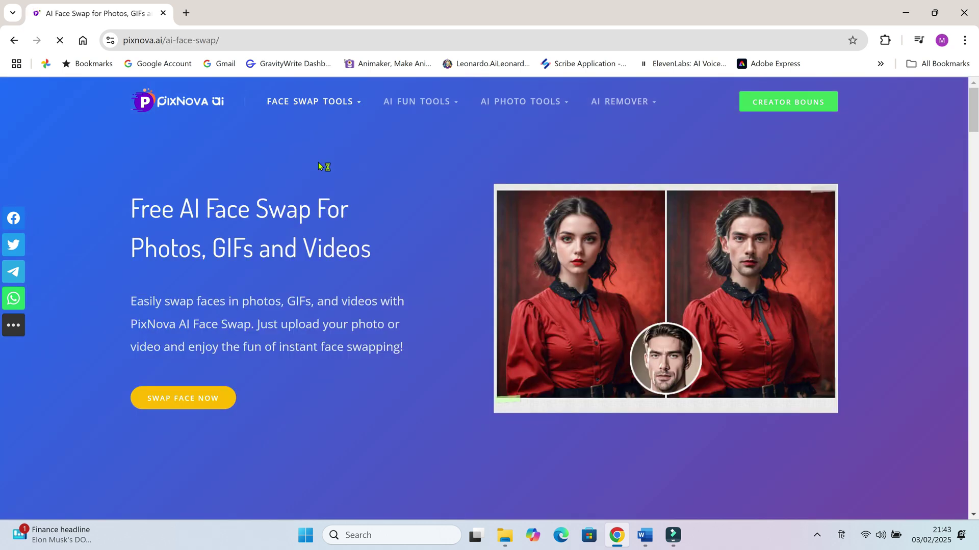
click(197, 399)
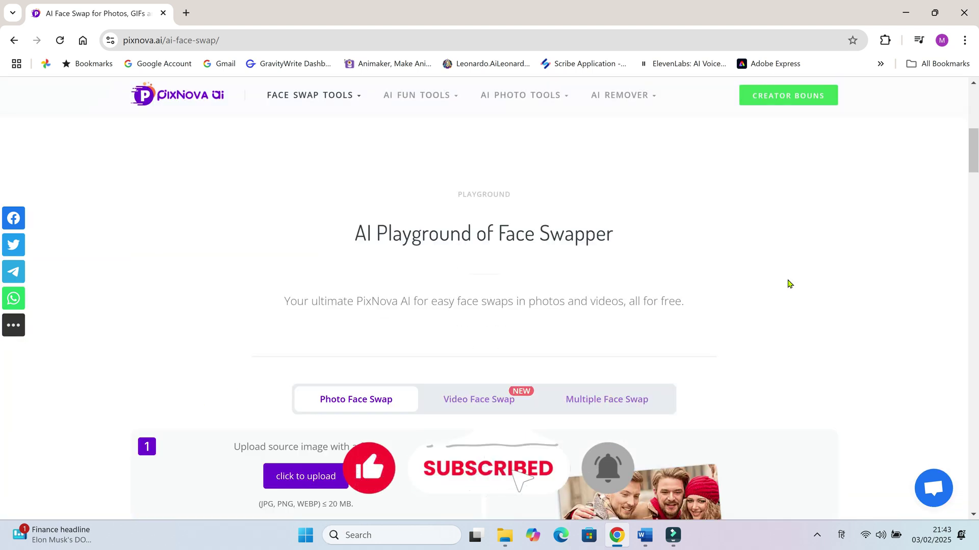
scroll(975, 162, down, 1)
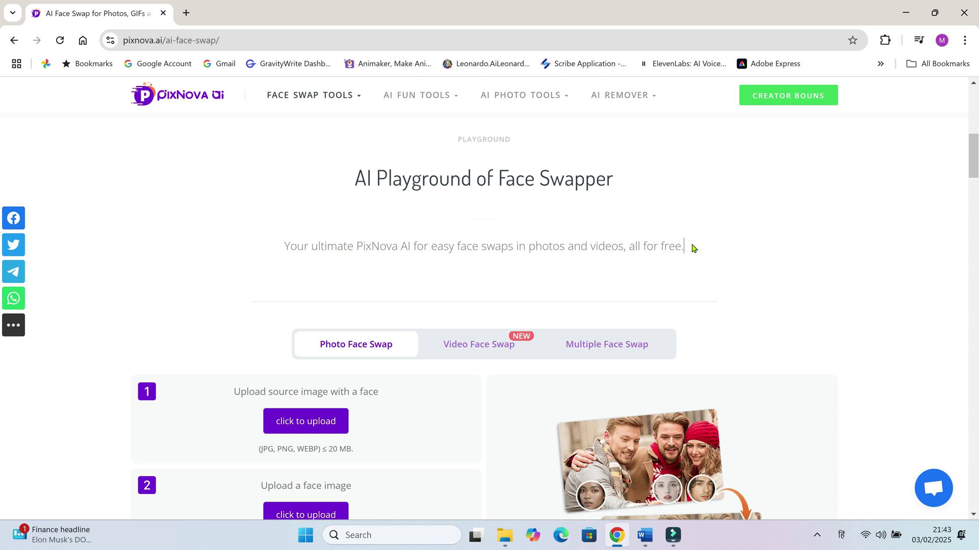
drag(693, 248, 707, 266)
scroll(975, 181, down, 5)
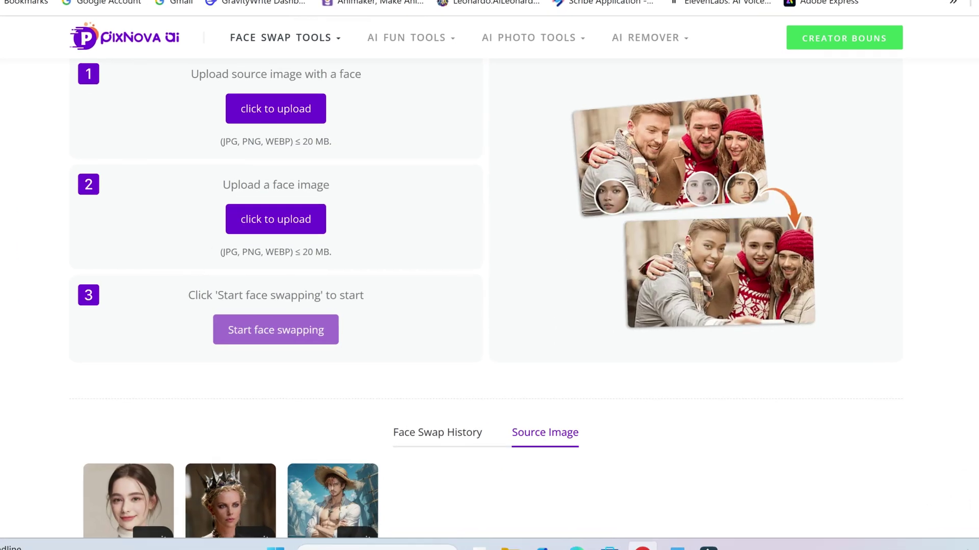
scroll(338, 148, up, 3)
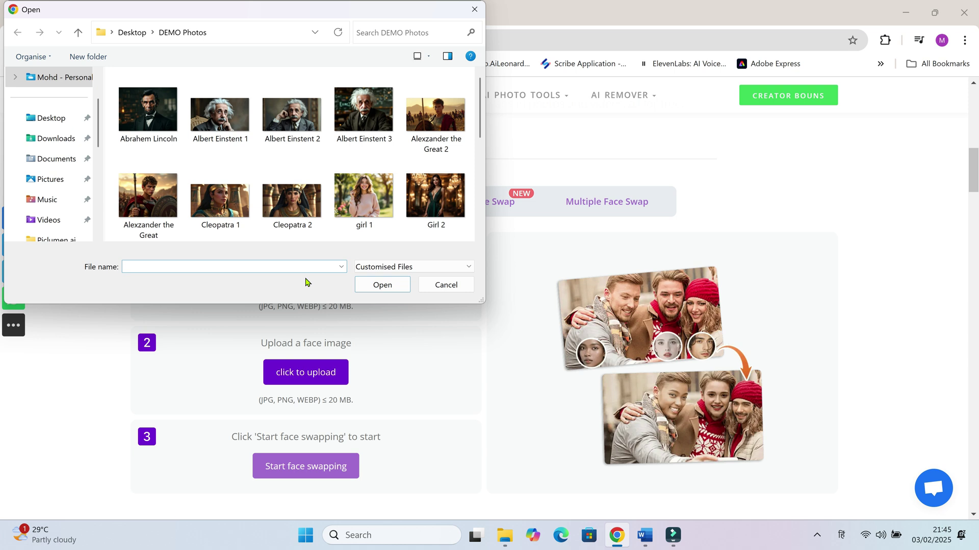
Swap the 'Self photo 3' face onto the 'Albert Einstent 1' portrait.
click(223, 124)
click(382, 284)
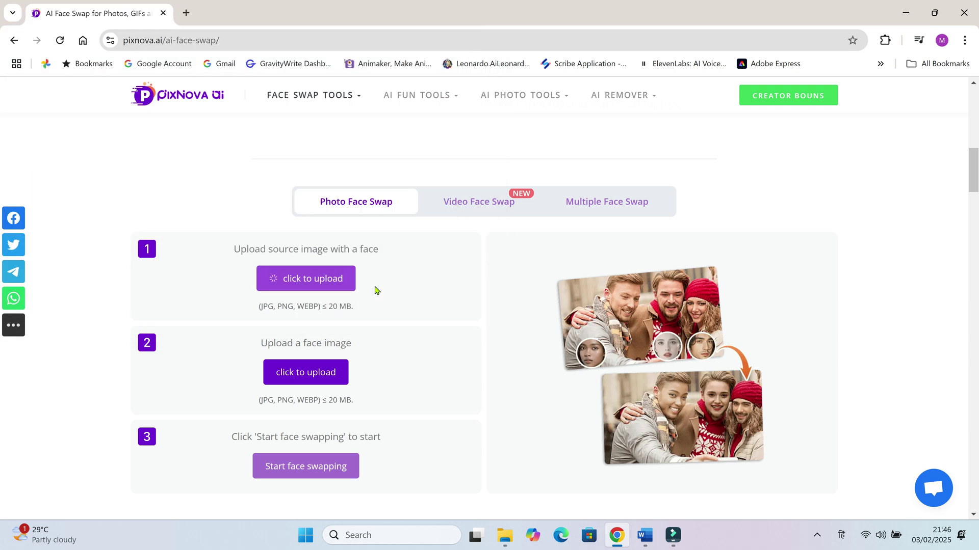
click(306, 387)
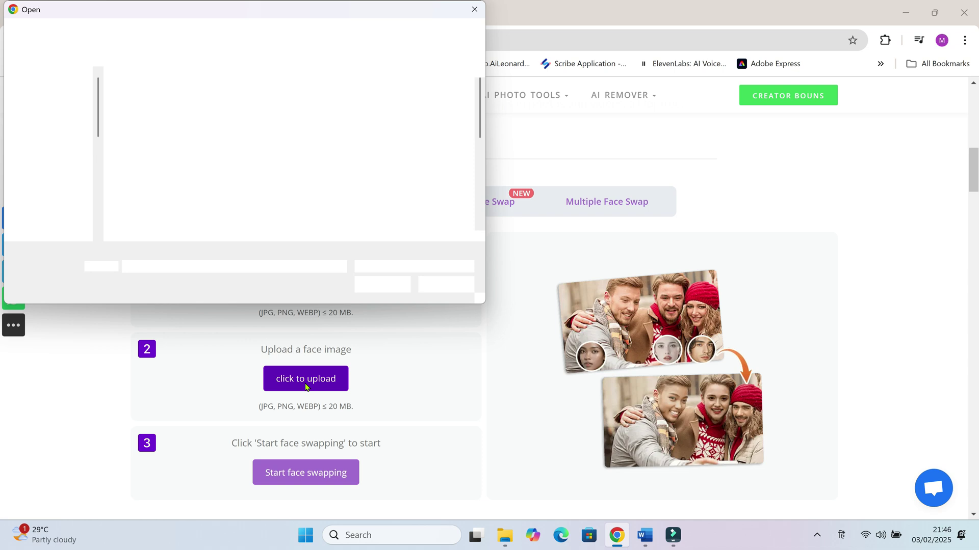
drag(481, 118, 477, 210)
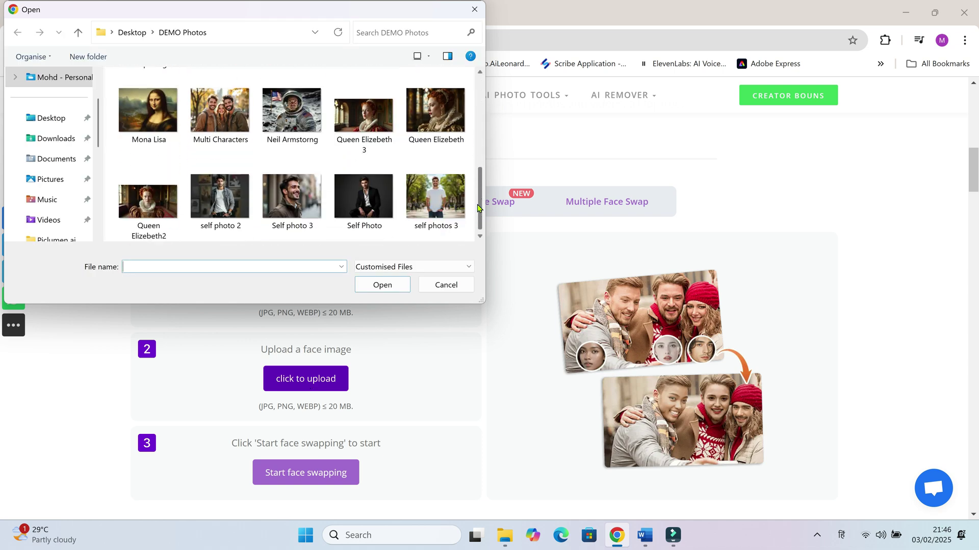
click(292, 198)
click(382, 285)
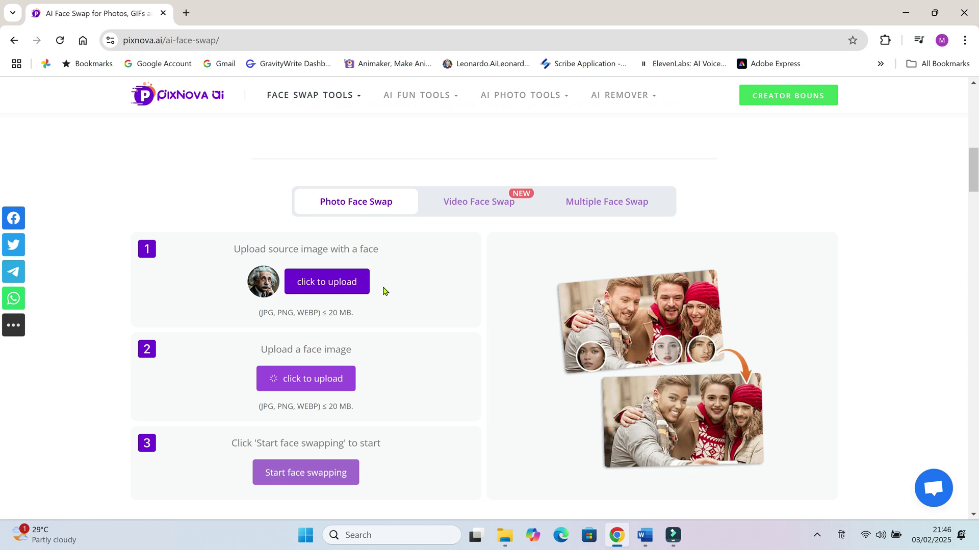
click(314, 483)
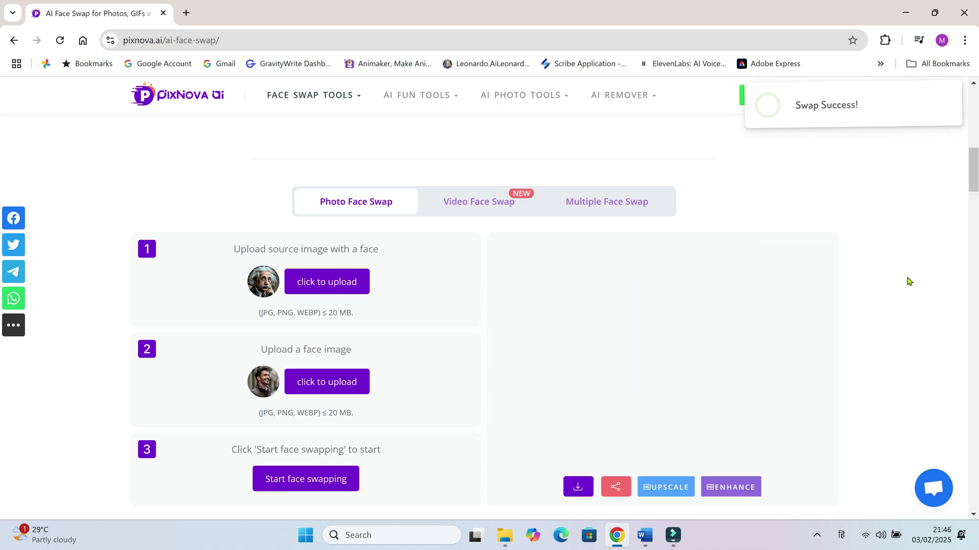
drag(973, 179, 973, 188)
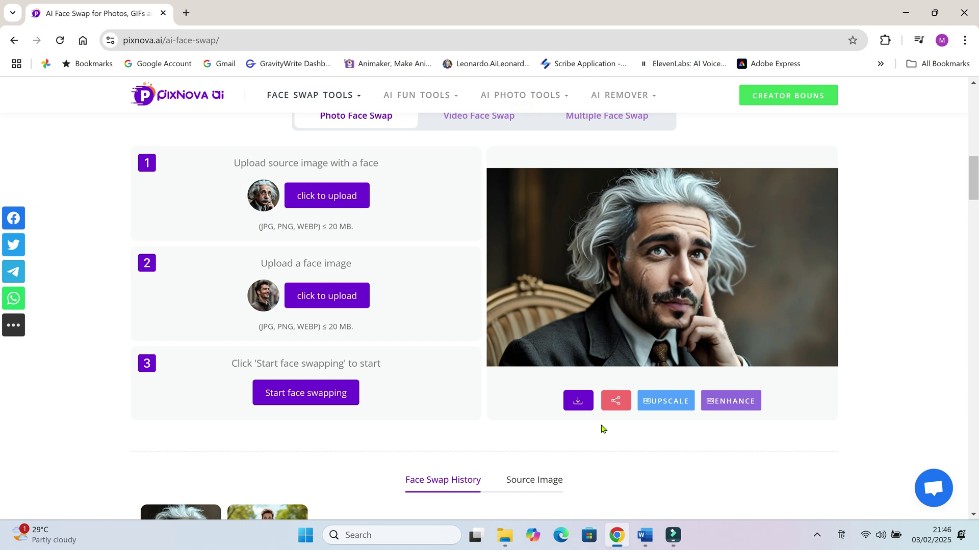
Upscale the swapped Einstein portrait at factor 2.0 and download it.
click(671, 407)
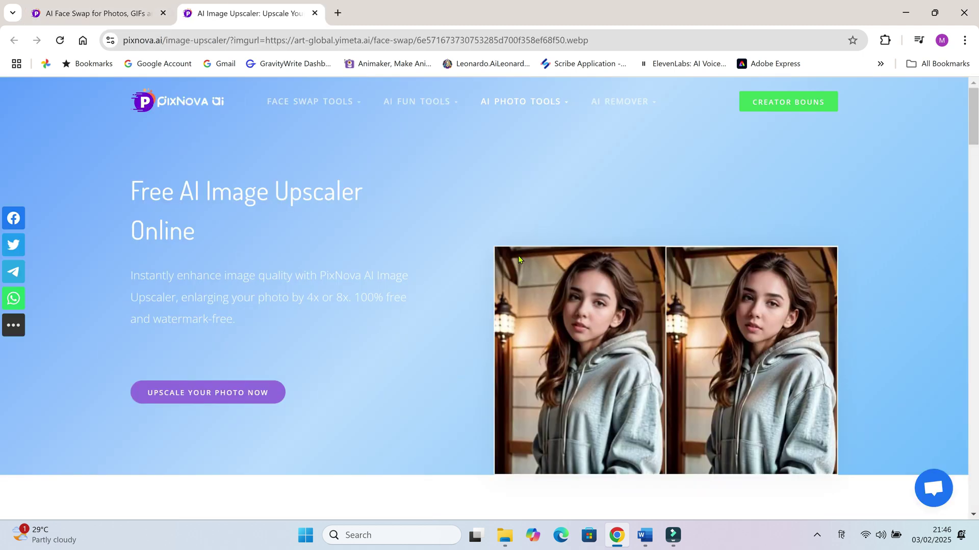
scroll(518, 260, down, 8)
click(302, 433)
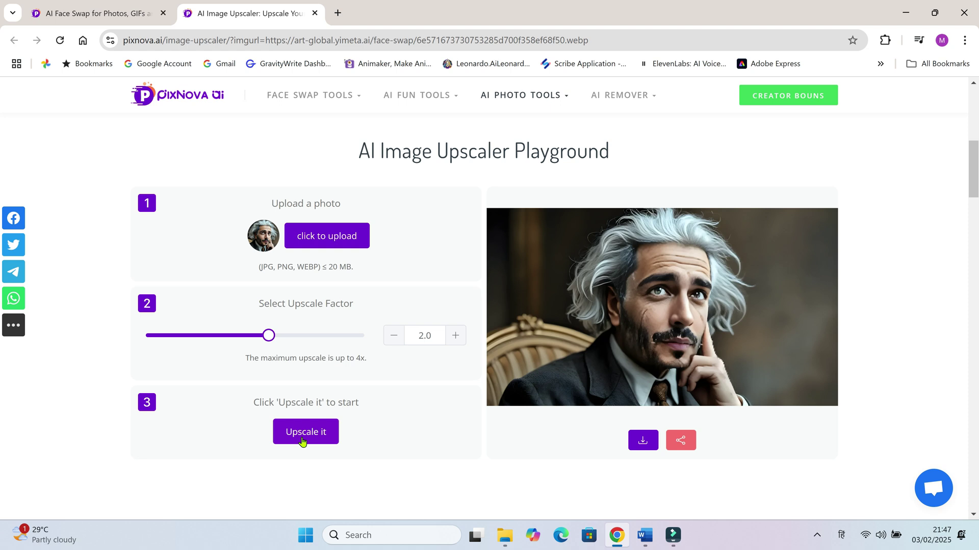
click(642, 442)
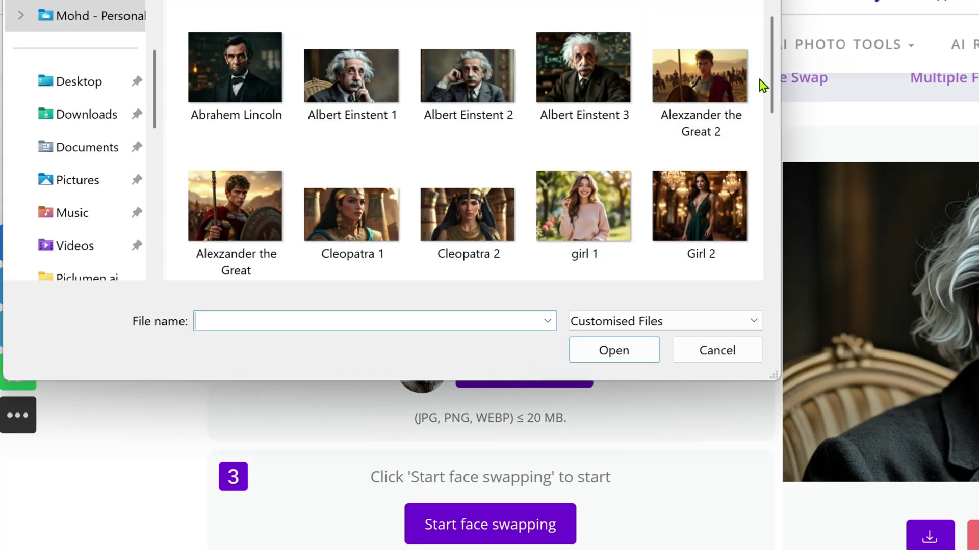
Swap the 'Korean 2' face onto the Mona Lisa painting.
drag(770, 93, 771, 172)
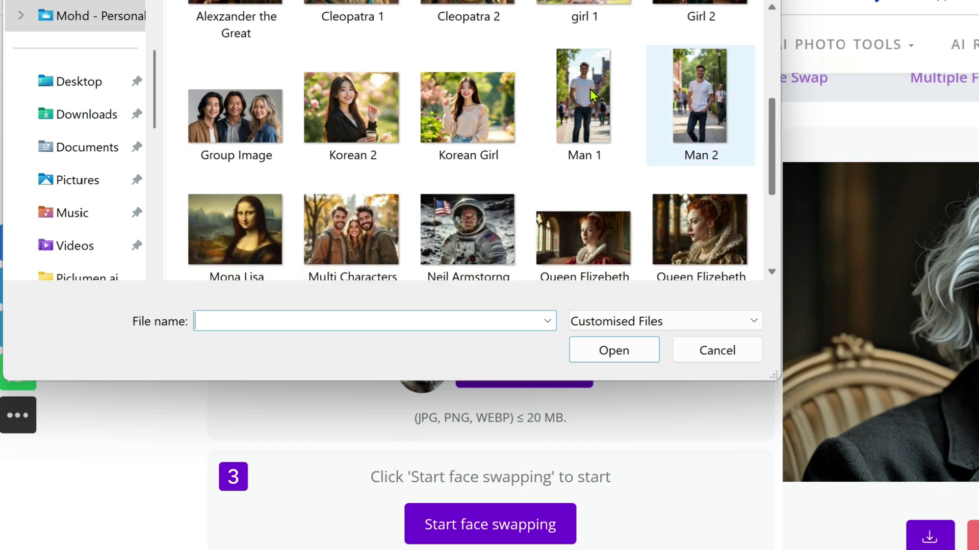
click(351, 123)
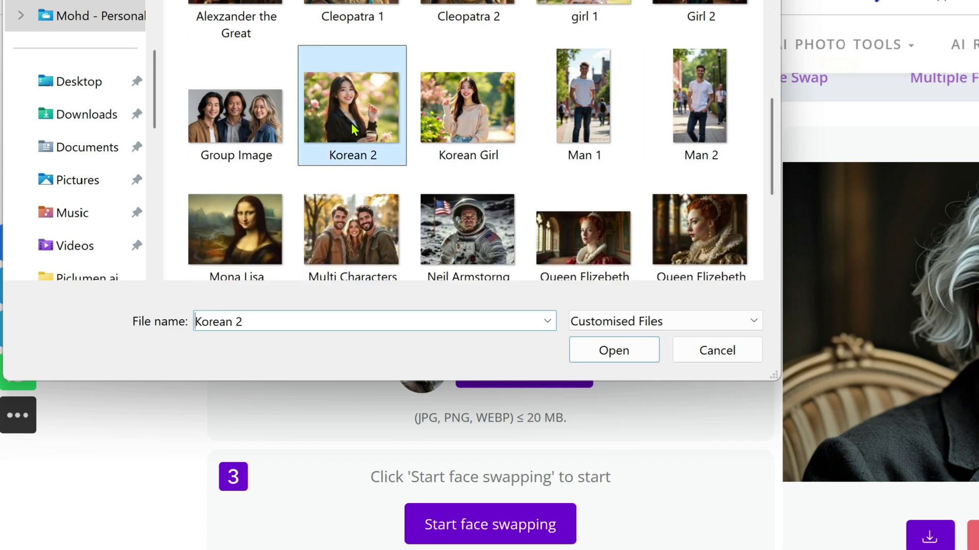
click(621, 352)
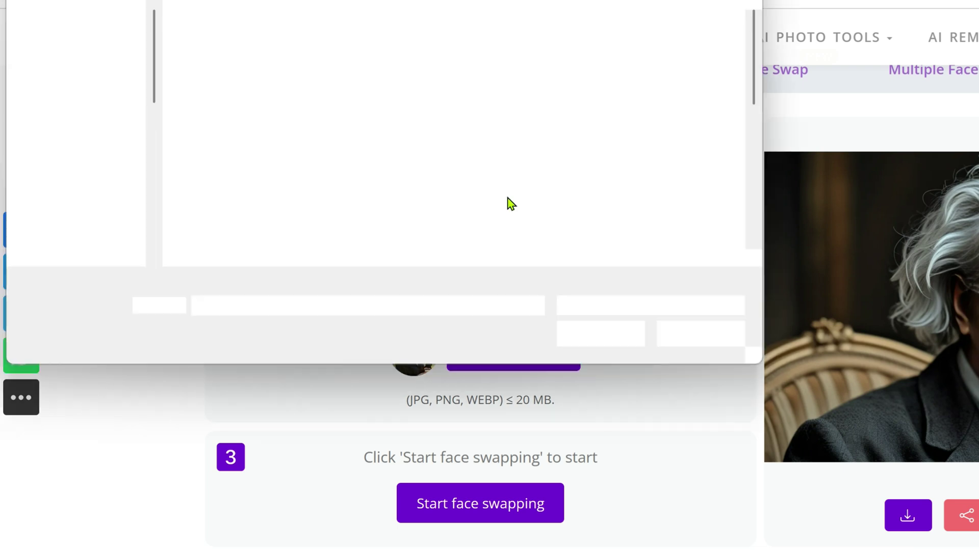
drag(750, 60, 750, 144)
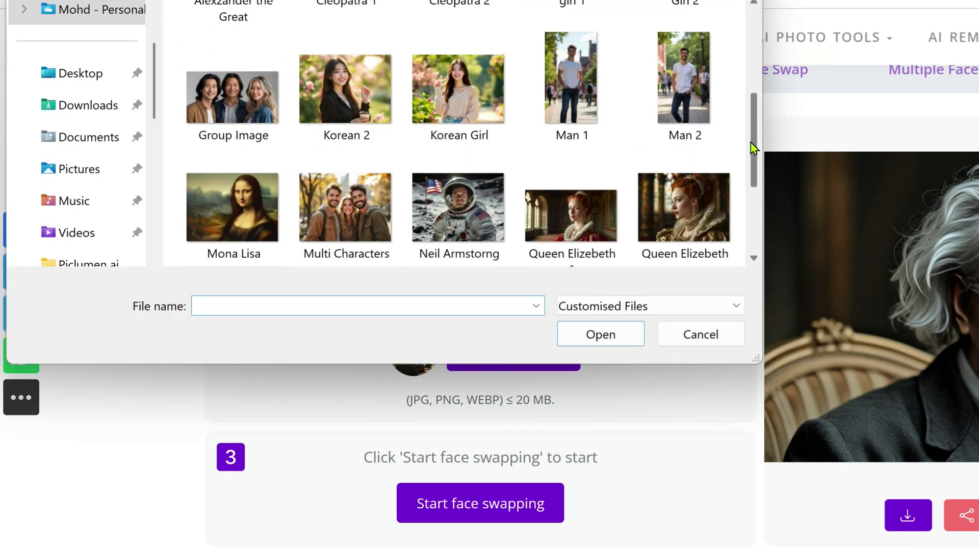
click(255, 206)
click(605, 341)
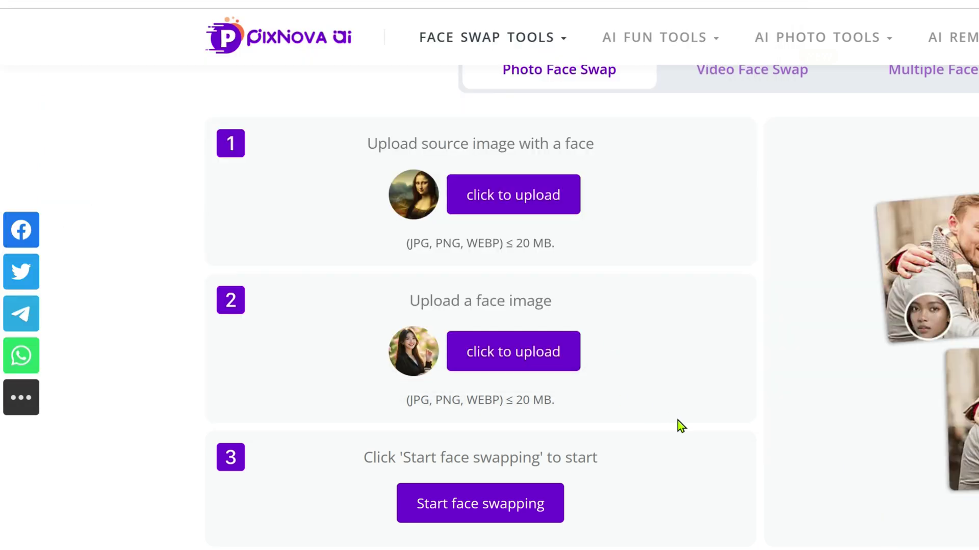
click(504, 510)
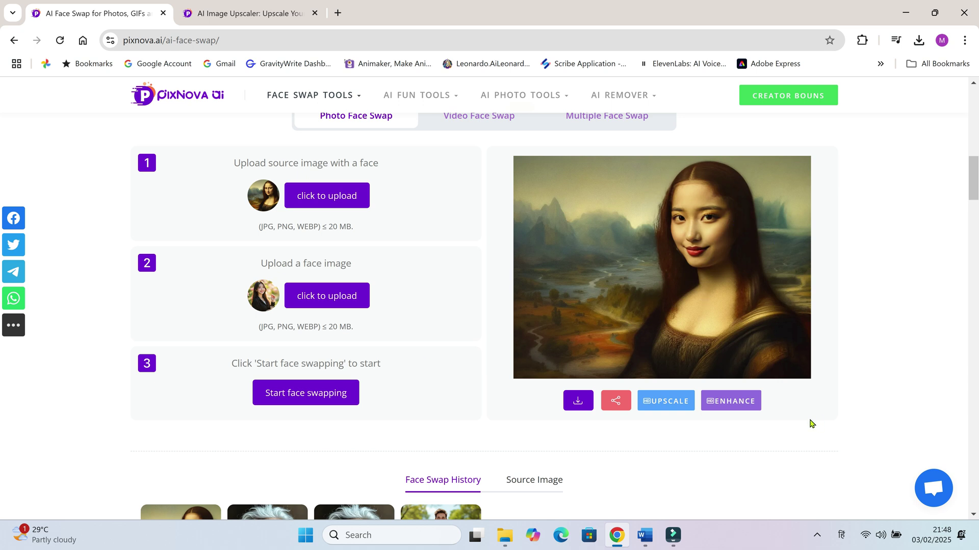
Redo the Mona Lisa swap using 'self photo 2' as the face image.
click(354, 303)
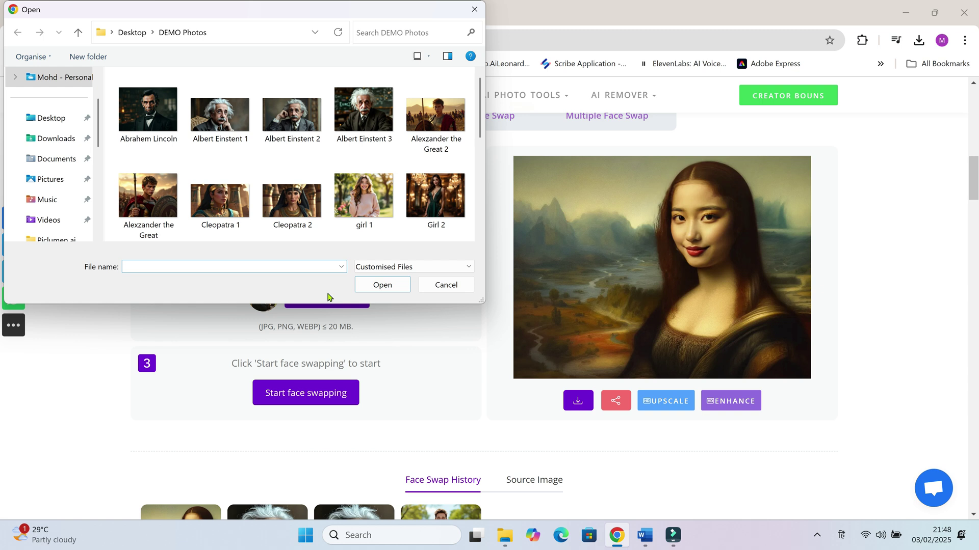
scroll(475, 159, down, 2)
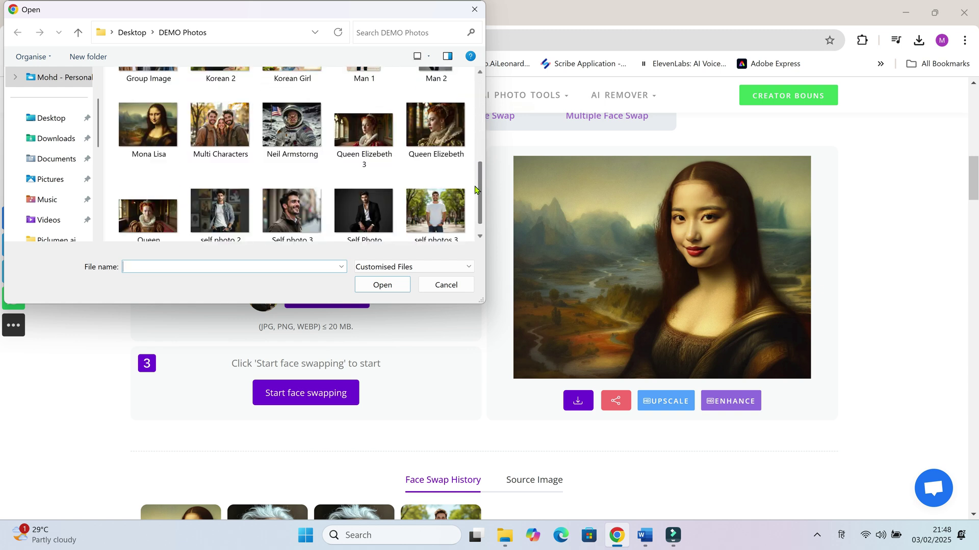
drag(475, 190, 477, 209)
click(220, 197)
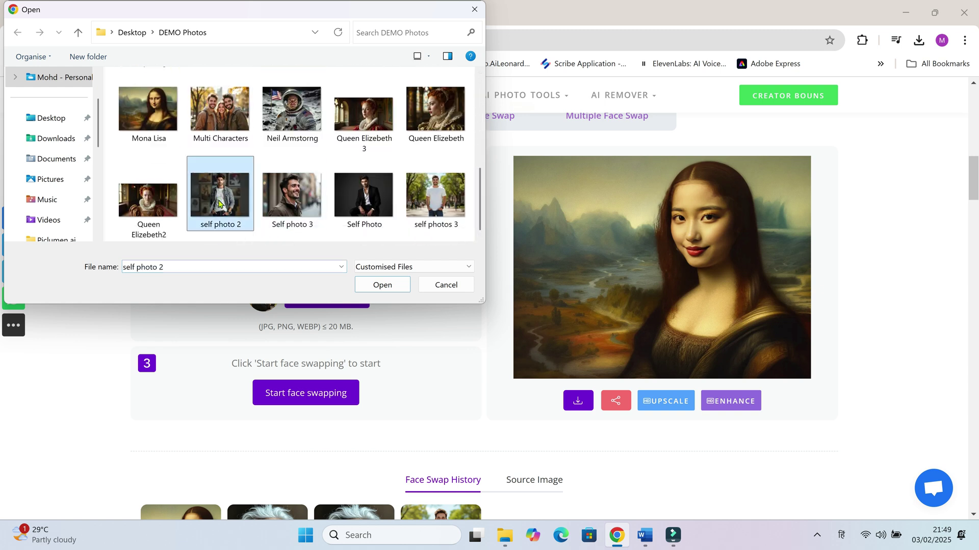
click(382, 285)
click(309, 397)
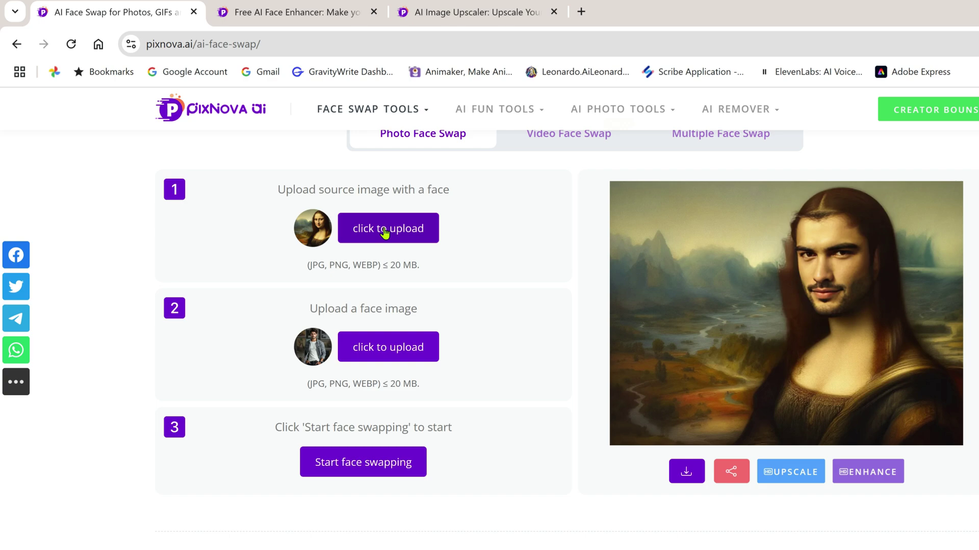
Swap the 'Abrahem Lincoln' face onto the 'Queen Elizabeth 3' portrait.
click(403, 241)
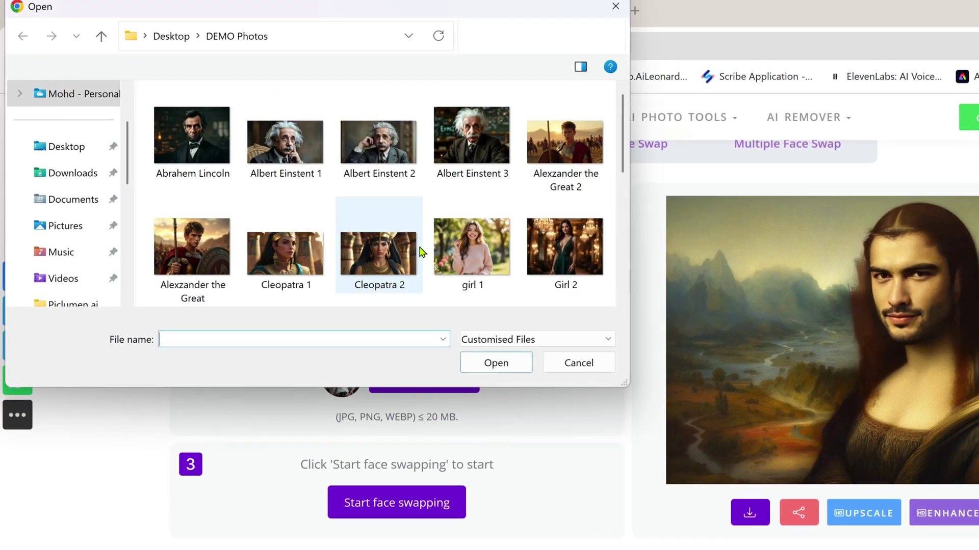
scroll(182, 290, down, 3)
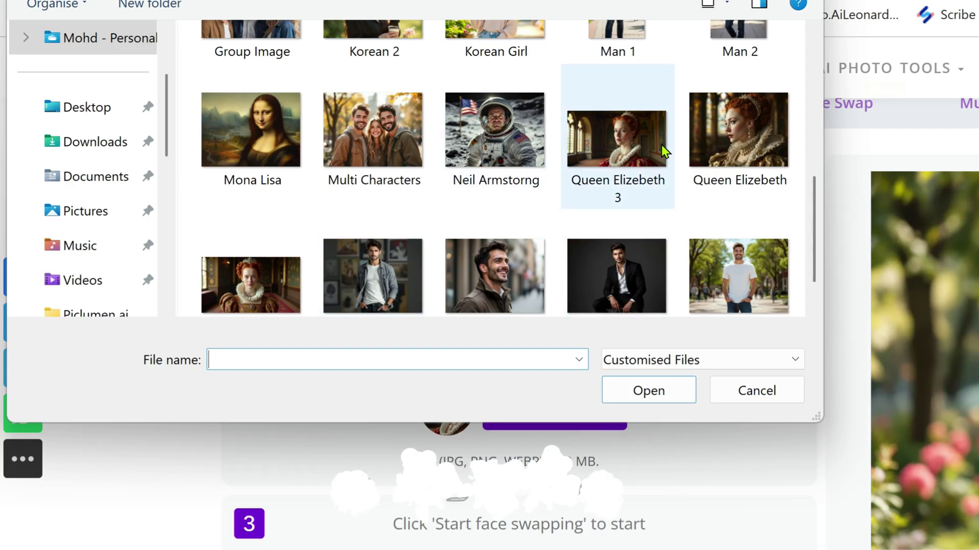
click(617, 138)
click(632, 396)
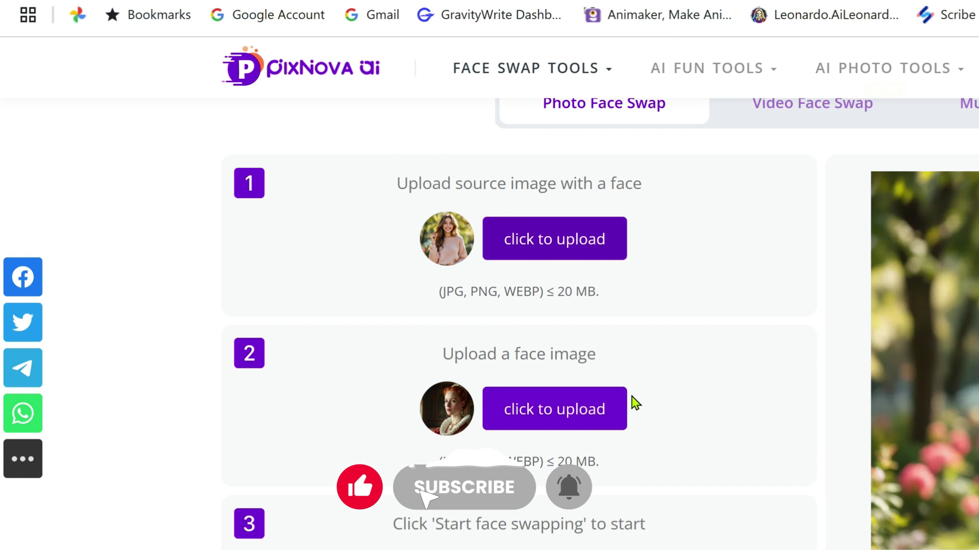
click(490, 385)
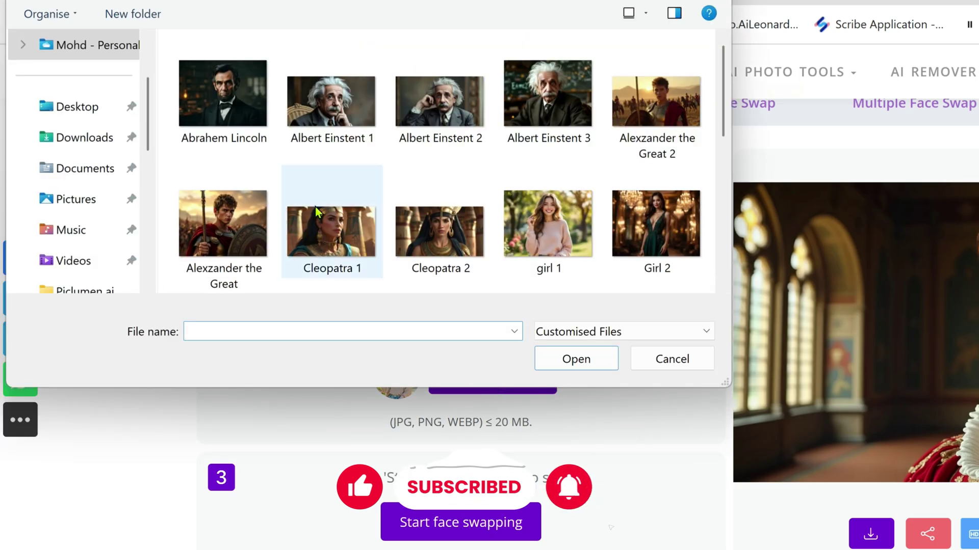
click(241, 111)
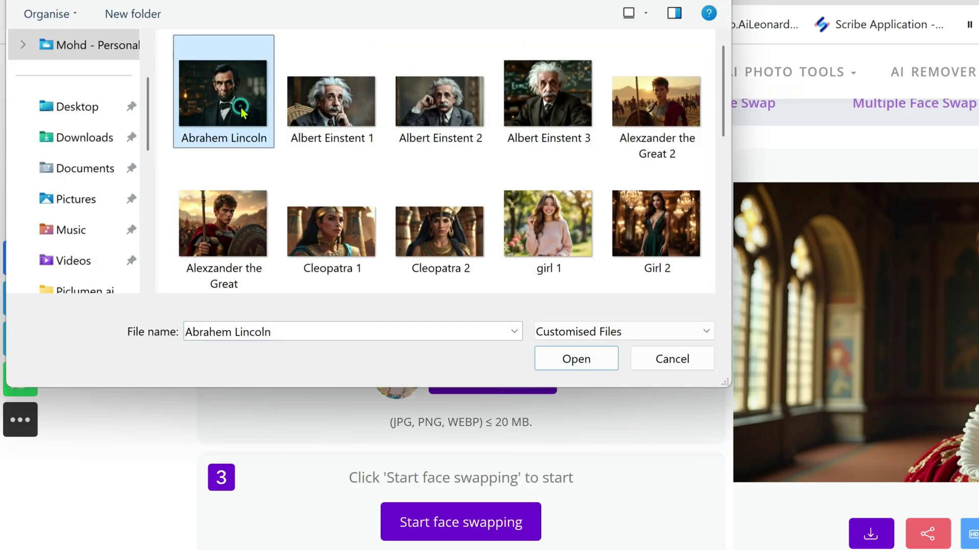
click(569, 368)
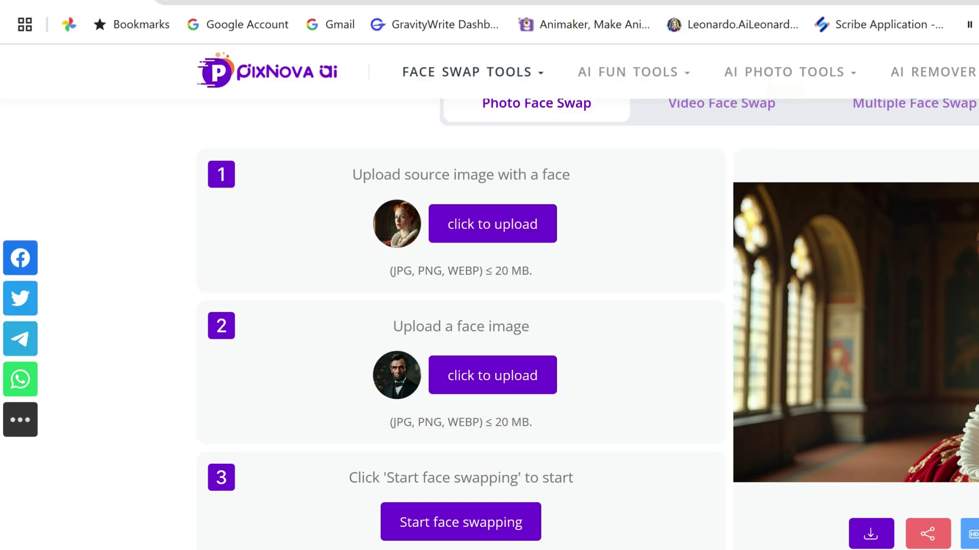
click(450, 523)
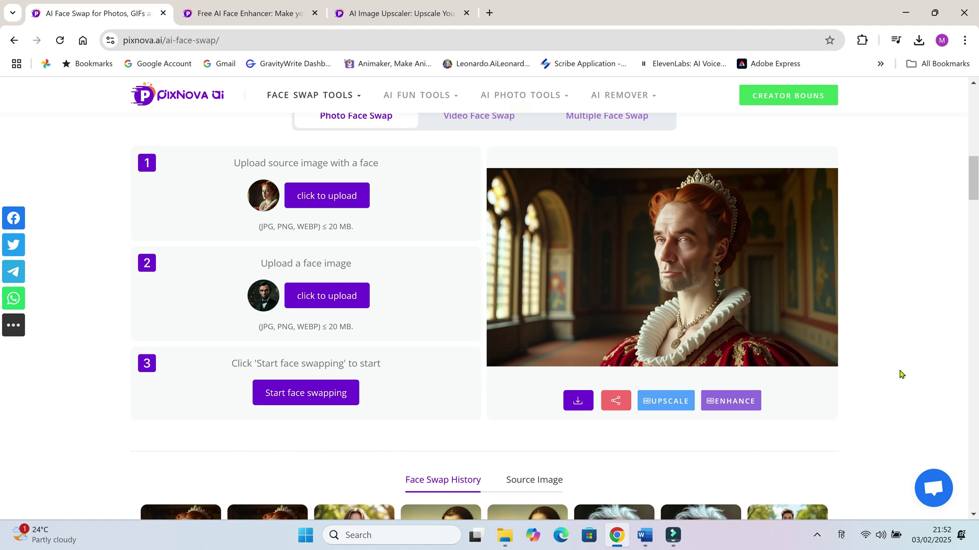
Preview the swapped queen portrait full size, then select 'Cleopatra 2' as the new source.
click(742, 265)
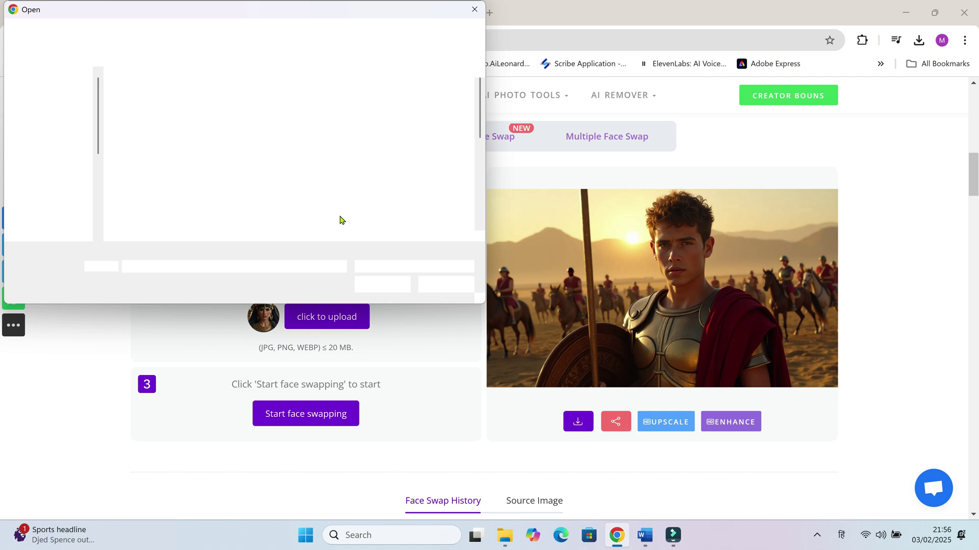
click(299, 215)
Swap the 'Abrahem Lincoln' face onto 'Cleopatra 2' and download the pharaoh result.
click(383, 285)
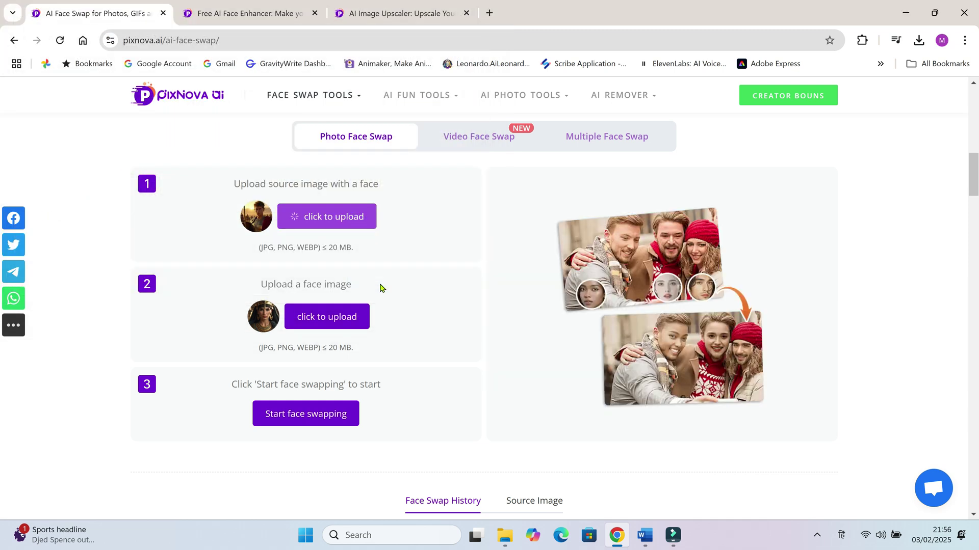
click(317, 326)
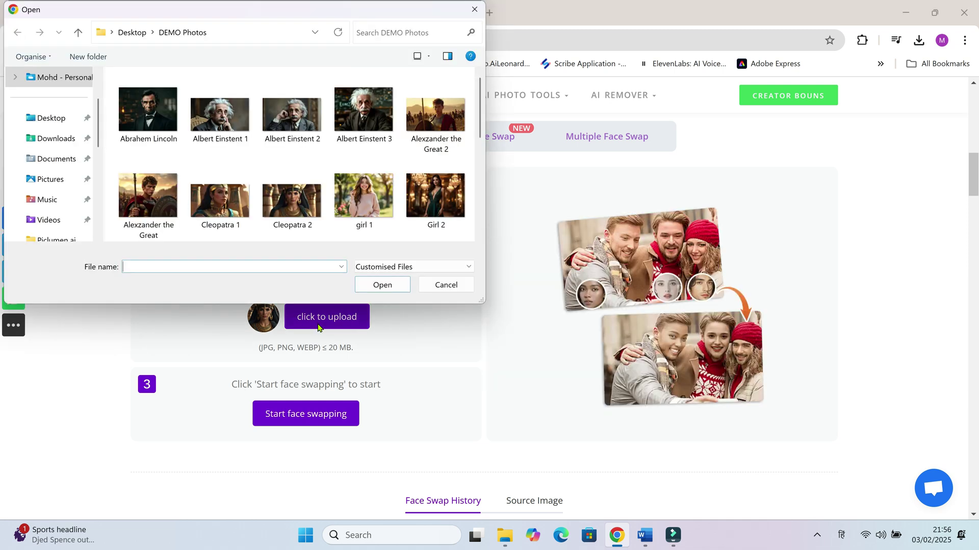
scroll(473, 232, down, 5)
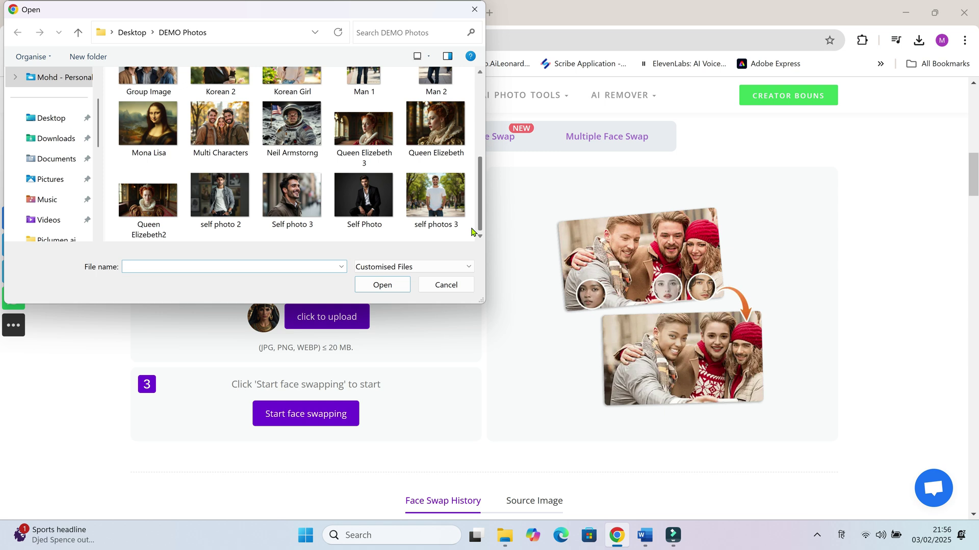
scroll(473, 232, up, 5)
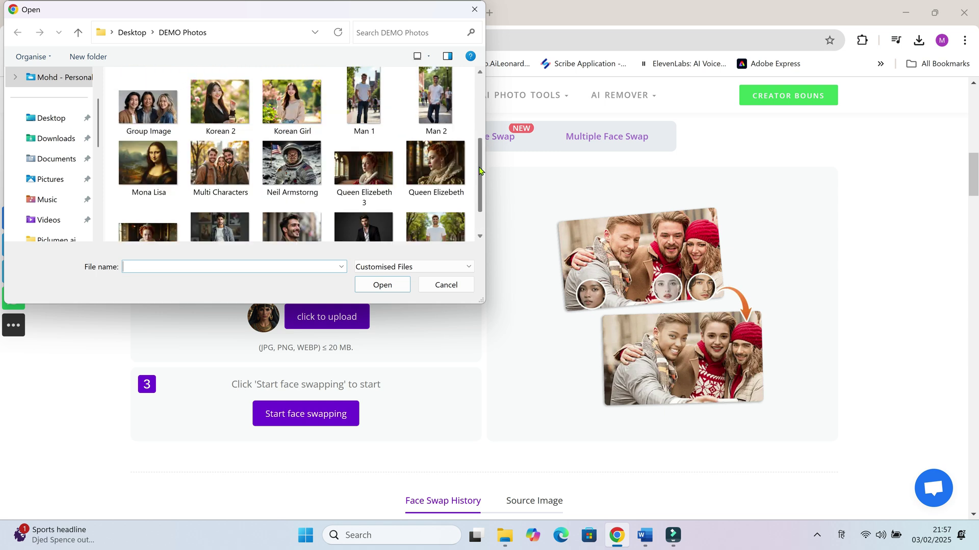
click(154, 125)
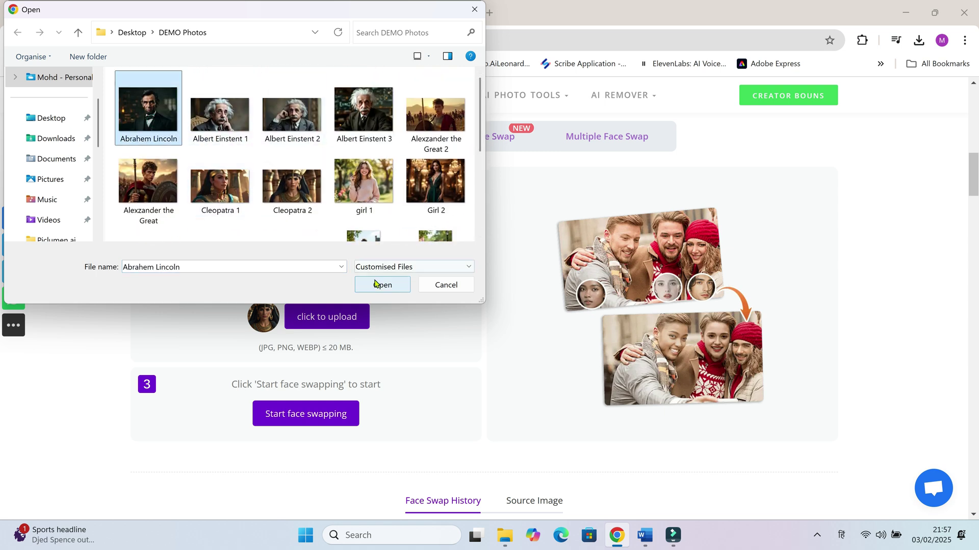
mouse_move(480, 125)
mouse_down()
mouse_move(479, 203)
mouse_move(472, 128)
mouse_up()
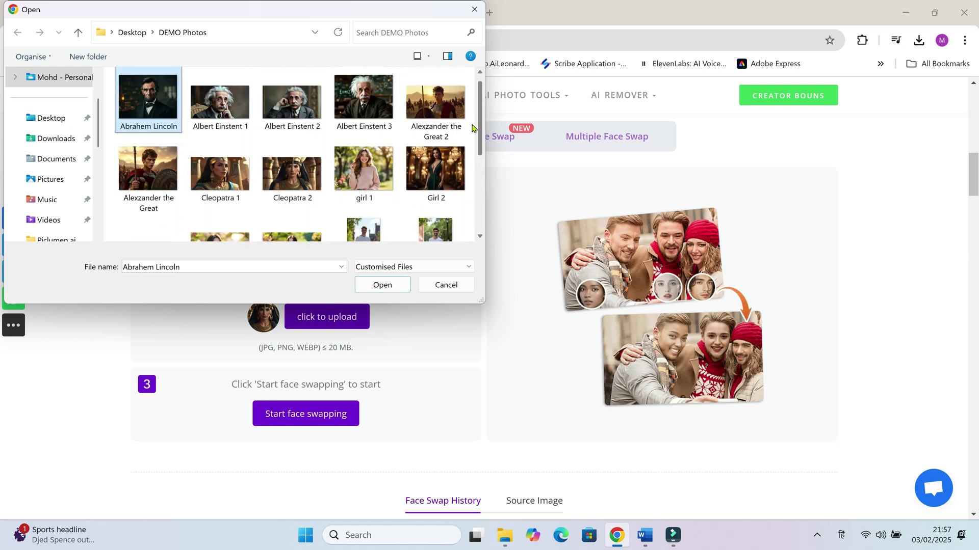
click(382, 284)
click(307, 419)
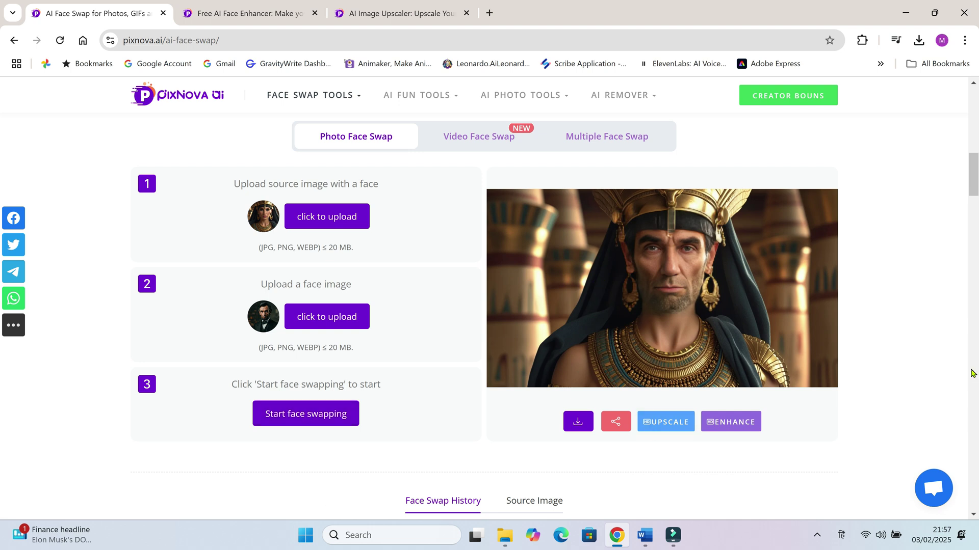
click(574, 427)
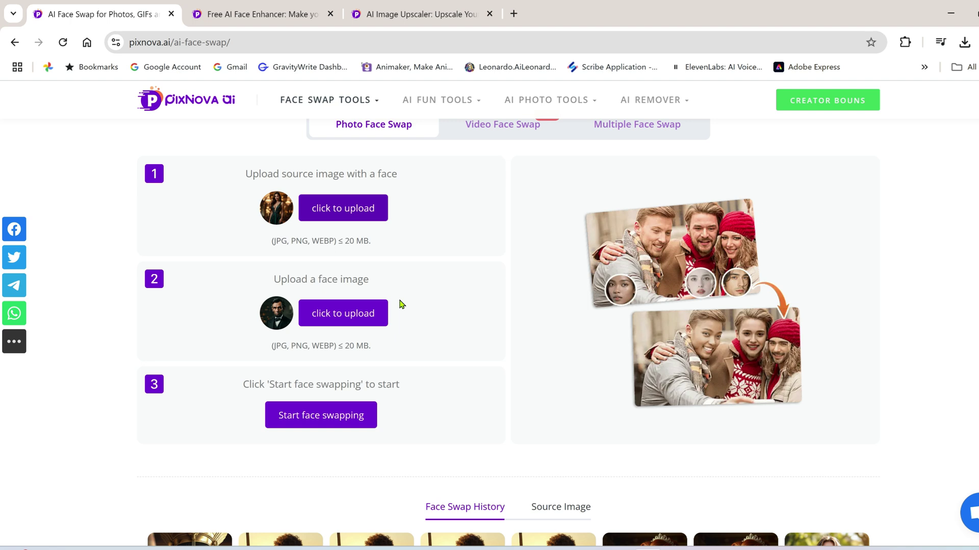
Upload Korean 2 as the face image and swap it onto the green-dress portrait.
click(348, 319)
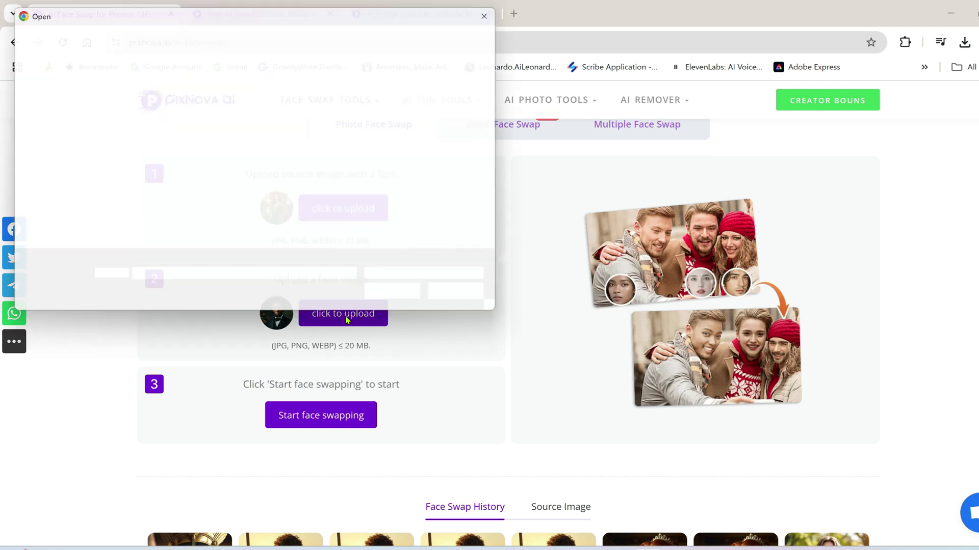
drag(501, 128, 504, 178)
click(256, 184)
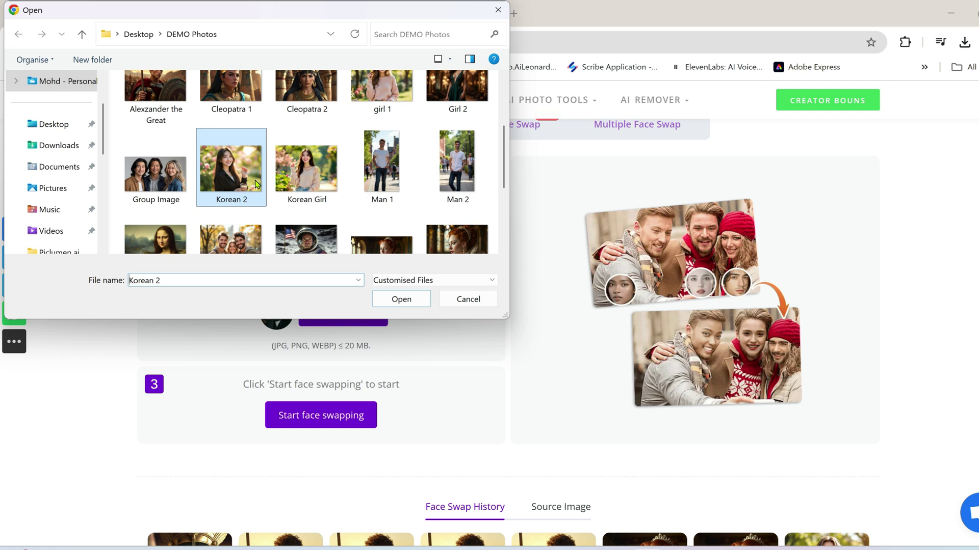
click(407, 302)
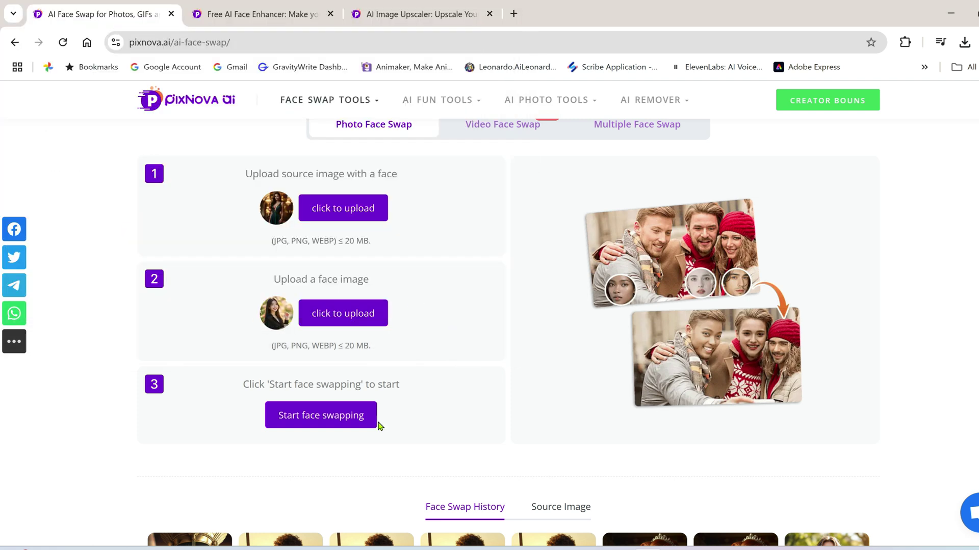
click(333, 417)
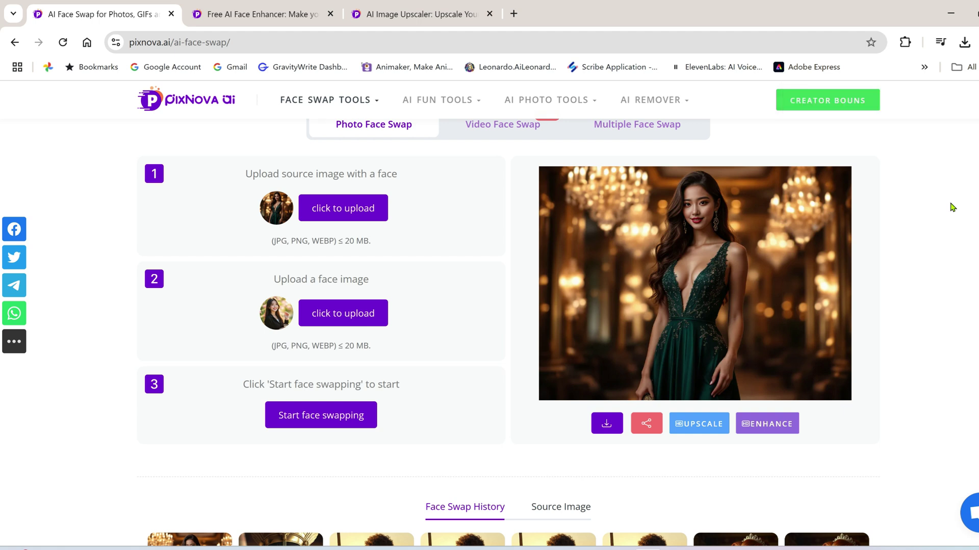
Preview the swapped portrait full size, then save it as a JPG on the Desktop.
click(744, 274)
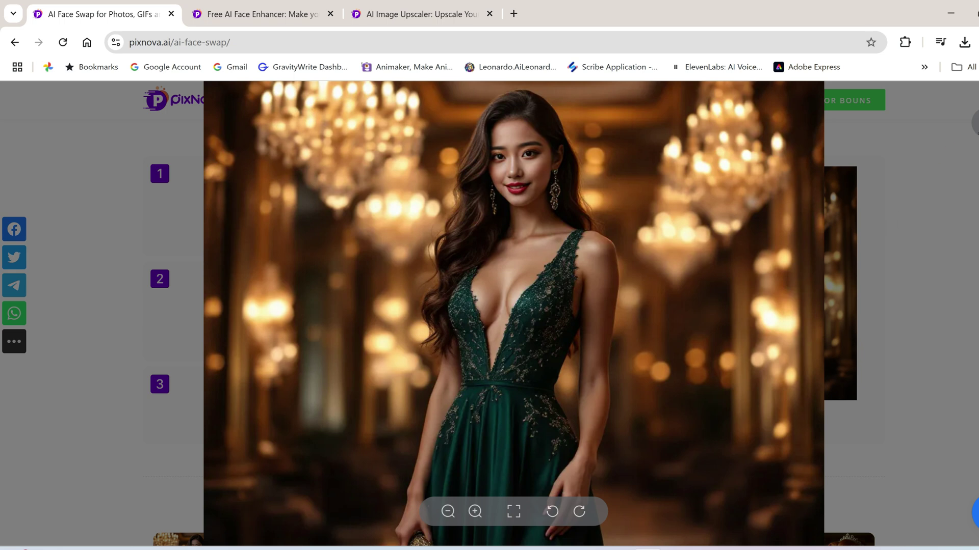
key(Escape)
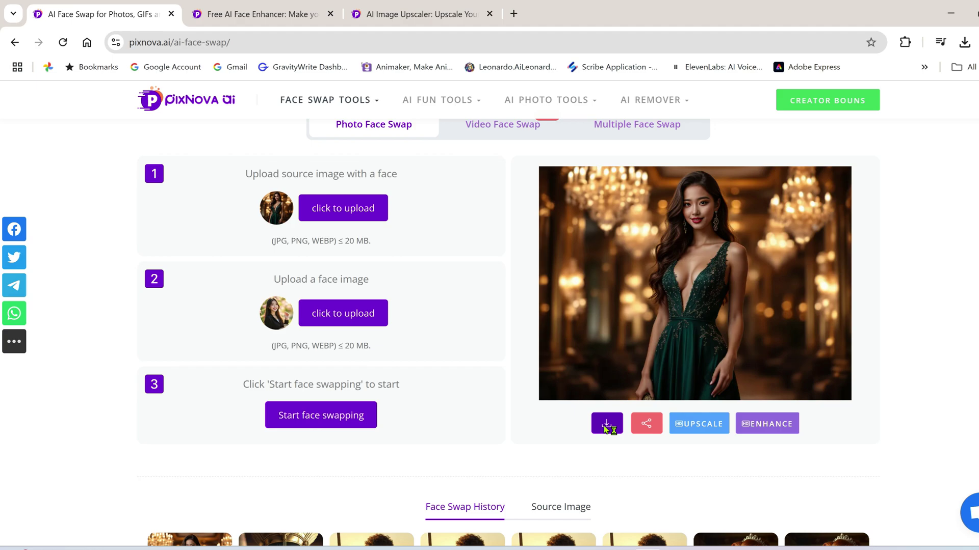
key(Return)
mouse_move(720, 135)
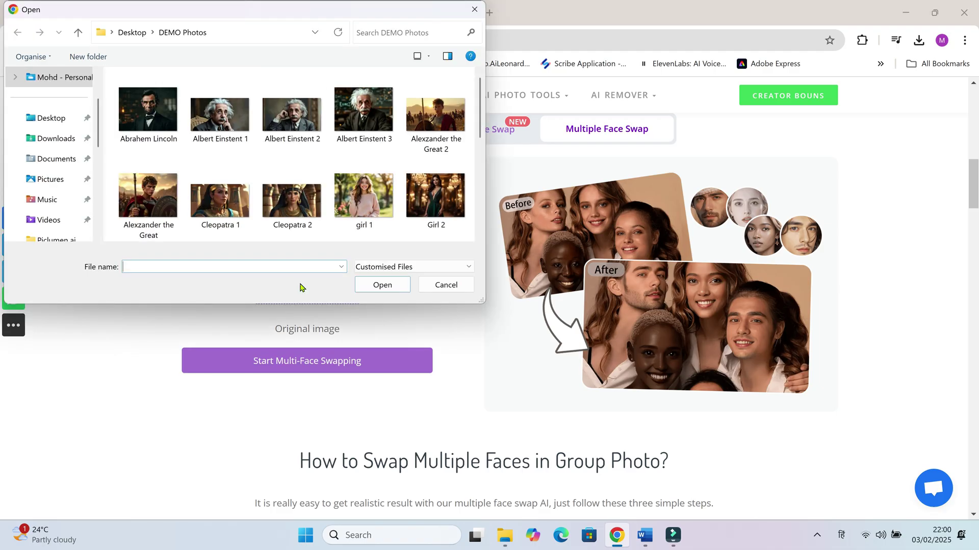
Upload Group Image as the three-person group photo.
drag(479, 116, 479, 158)
click(147, 163)
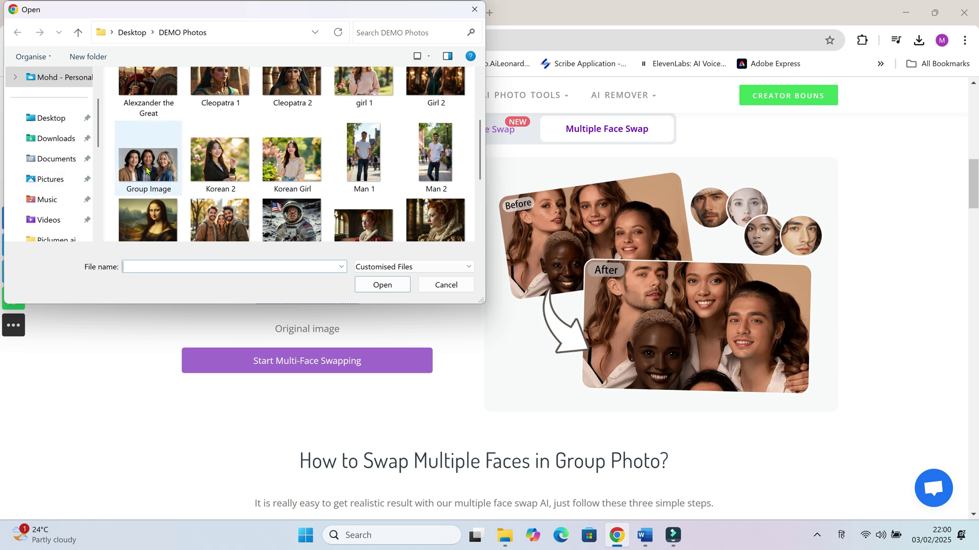
click(381, 285)
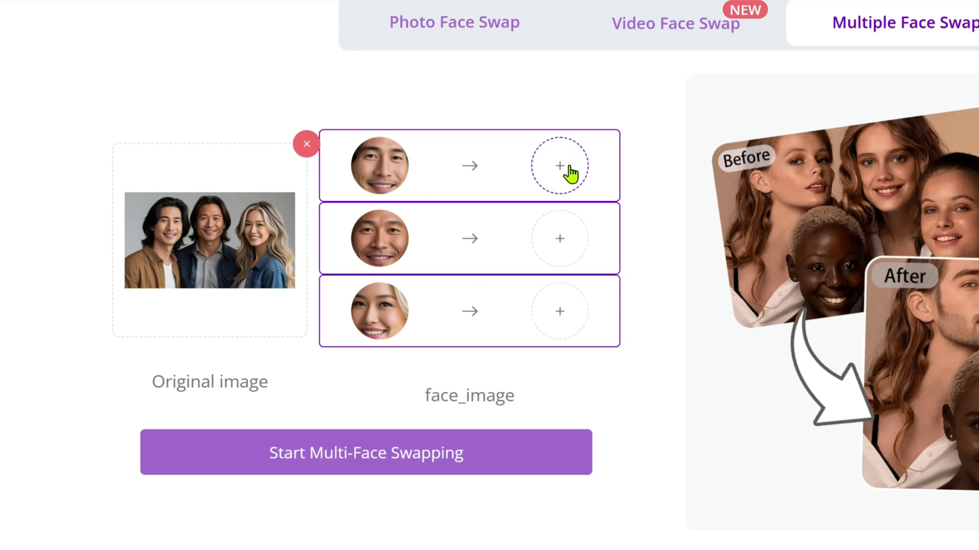
Assign replacement faces: a new face, DreamShaper_v7_A_black_woman_1, and Abrahem Lincoln.
click(569, 174)
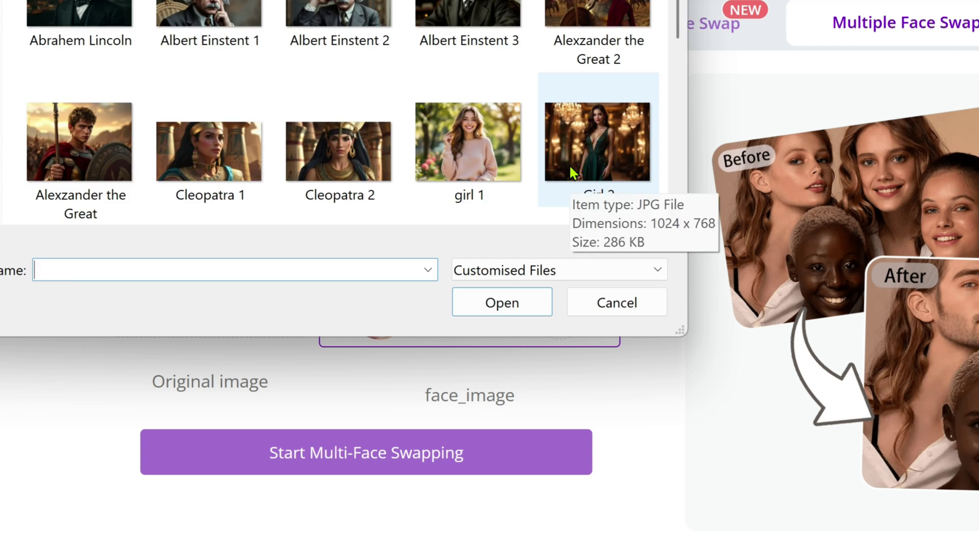
click(216, 11)
click(496, 305)
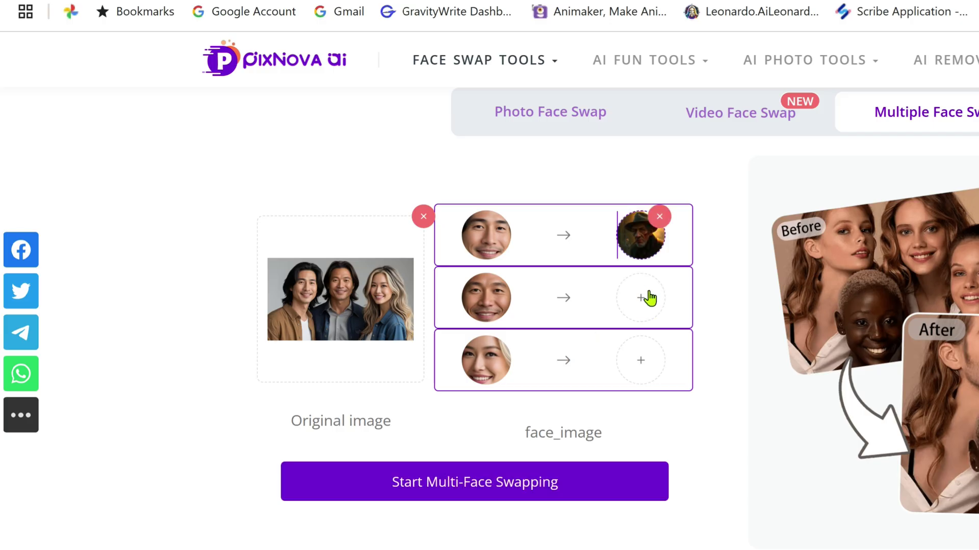
click(568, 245)
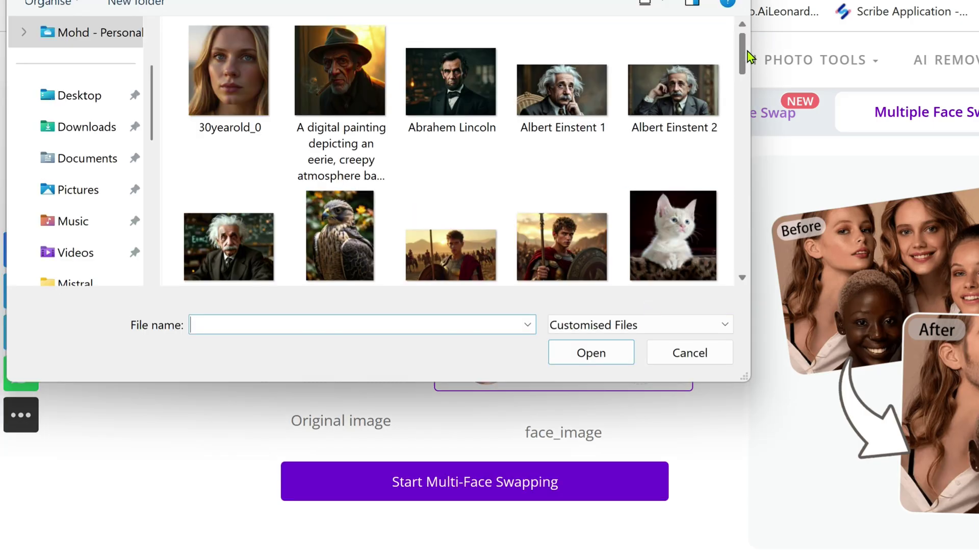
drag(739, 65, 739, 106)
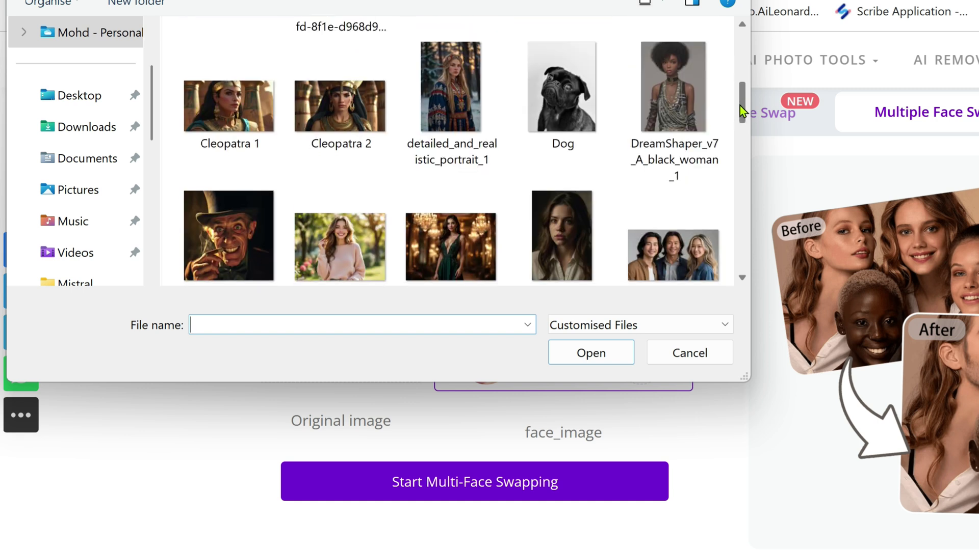
click(681, 80)
click(591, 352)
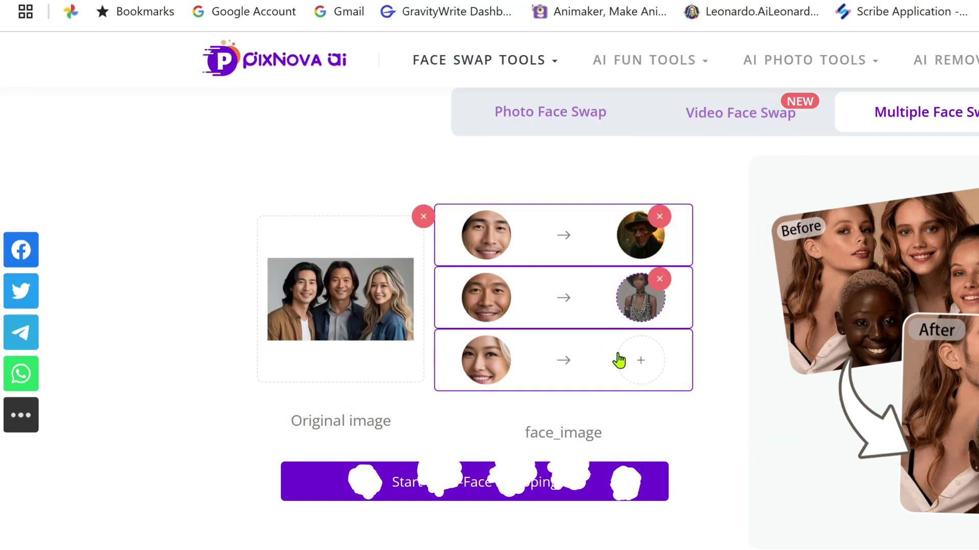
click(630, 360)
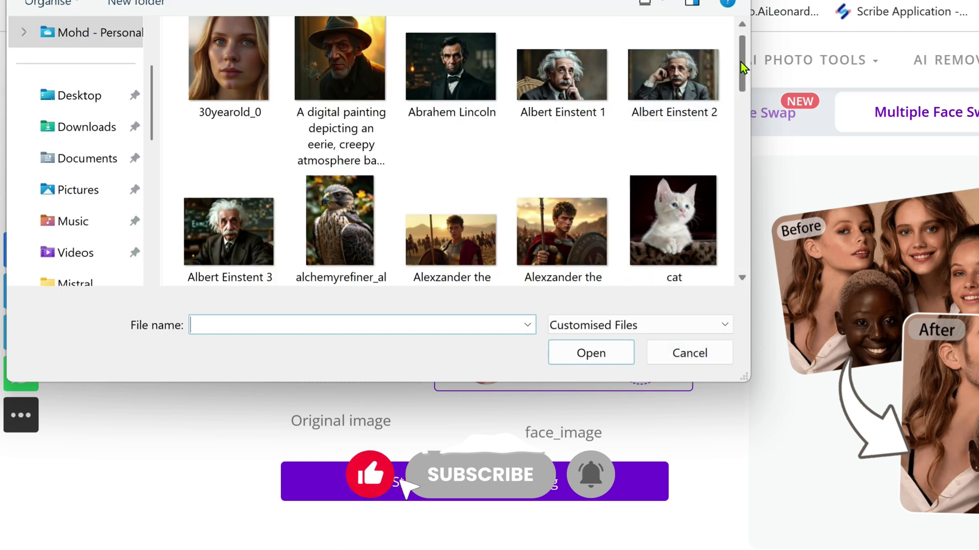
click(451, 84)
click(591, 353)
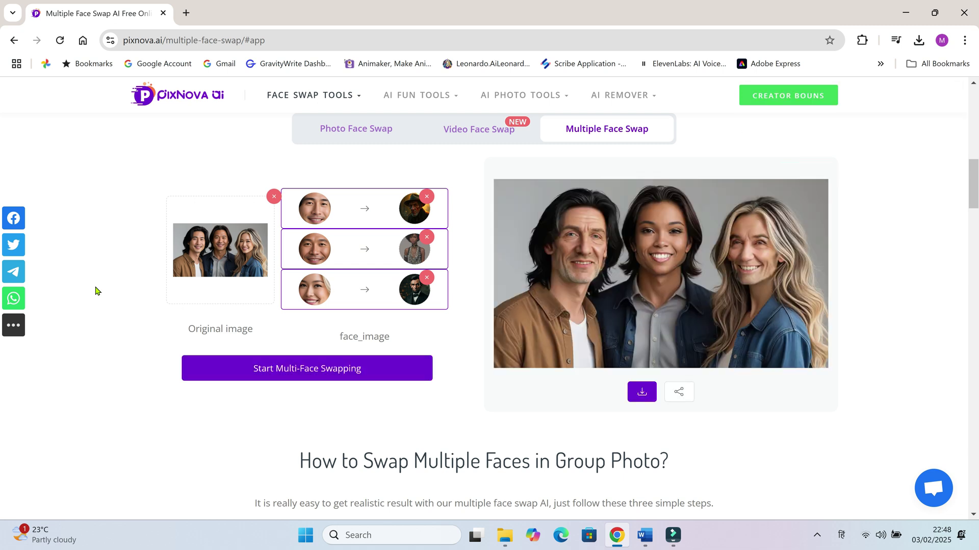
Load detailed_and_realistic_portrait_1 and Self Photo as the second and first persons' faces.
click(537, 302)
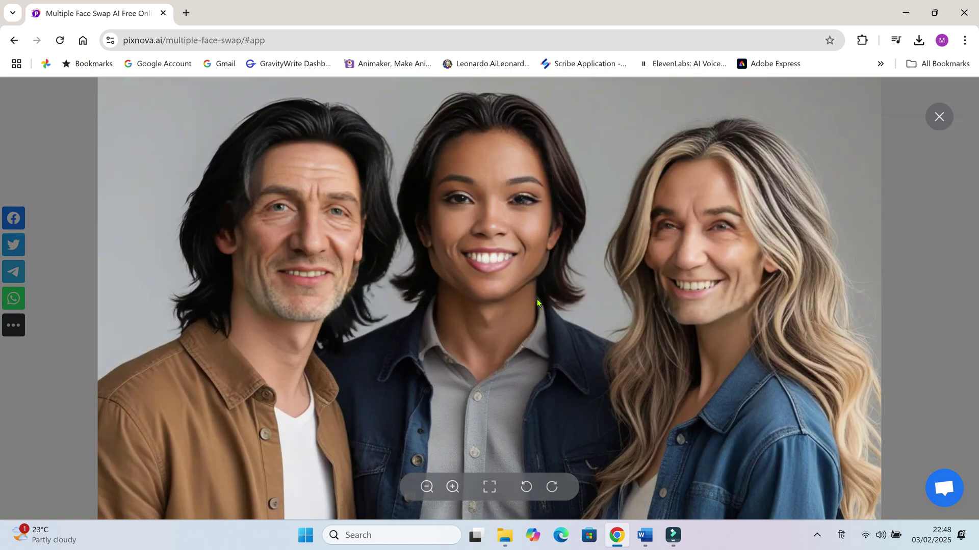
click(926, 215)
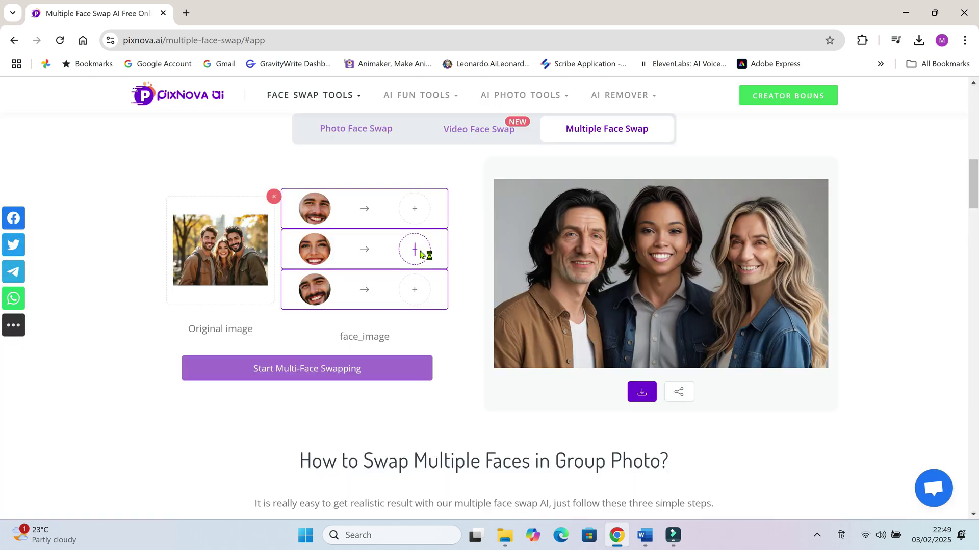
click(420, 249)
scroll(290, 153, down, 3)
click(292, 184)
click(381, 284)
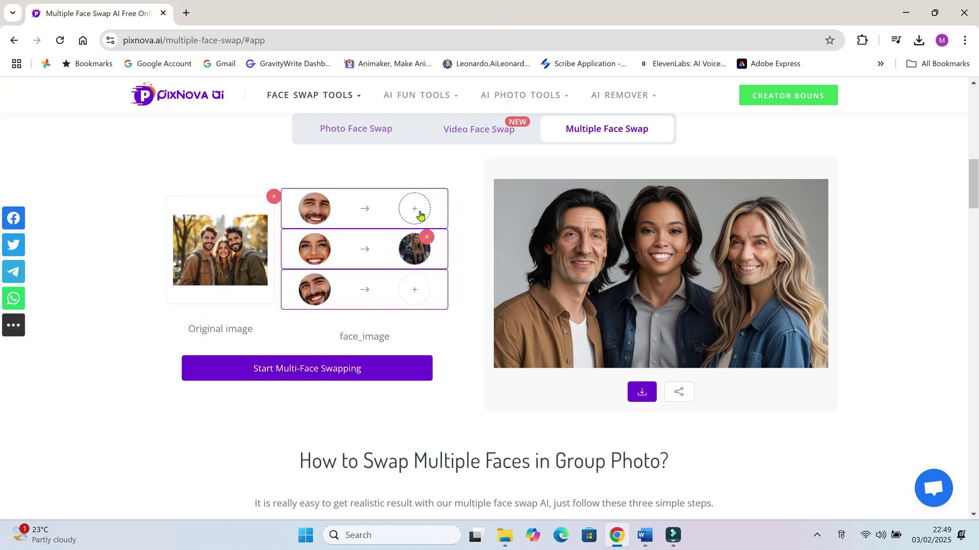
click(415, 213)
scroll(474, 213, down, 10)
click(220, 209)
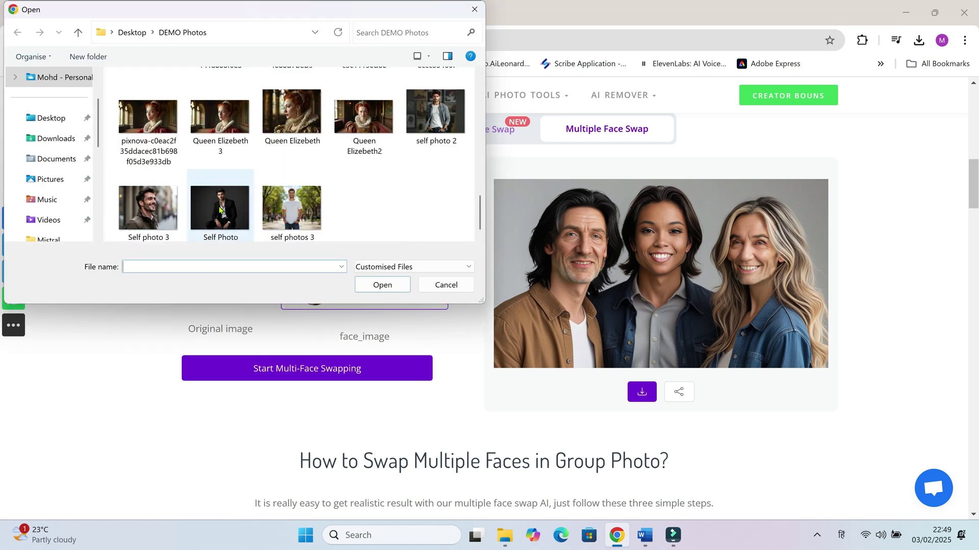
Load self photos 3 as the third person's face and run the multi-face swap.
click(382, 284)
click(414, 292)
scroll(479, 118, down, 10)
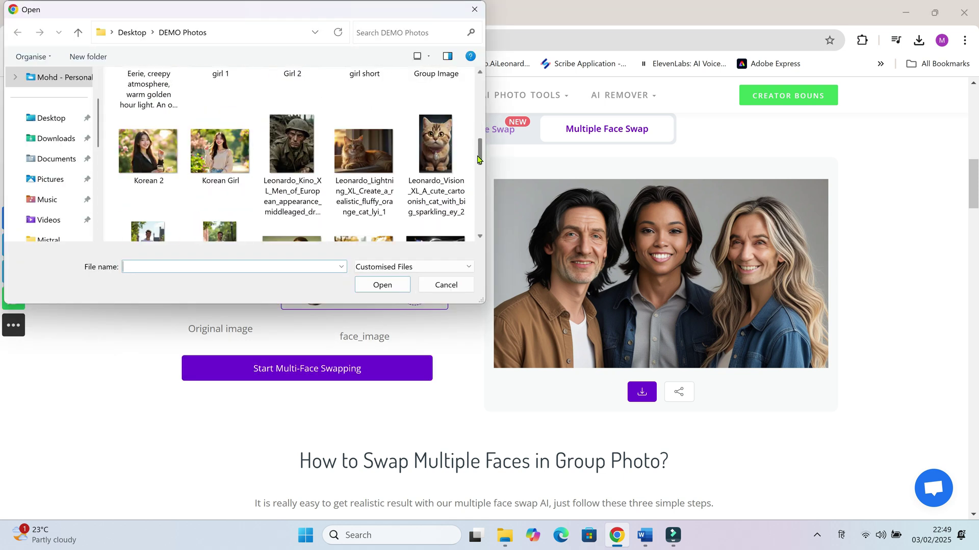
click(276, 229)
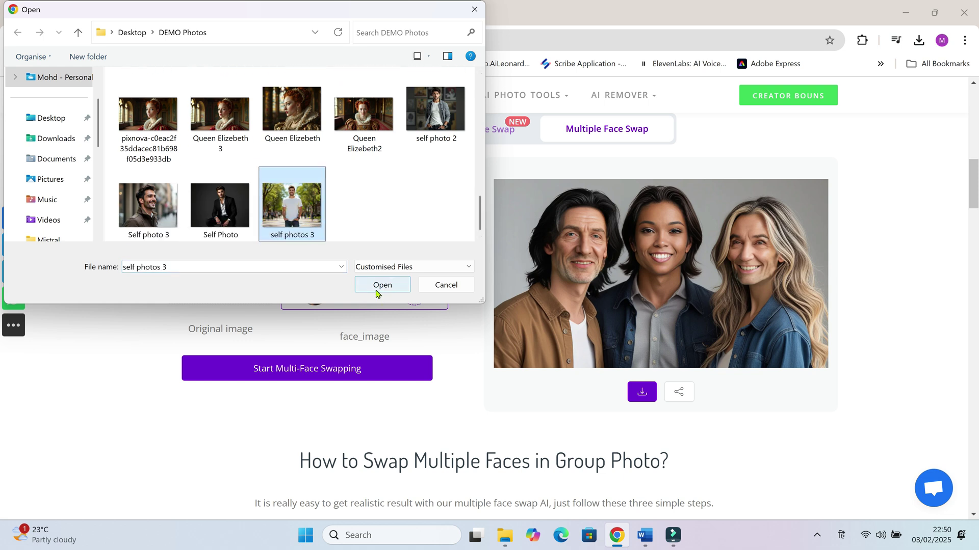
click(377, 288)
click(321, 370)
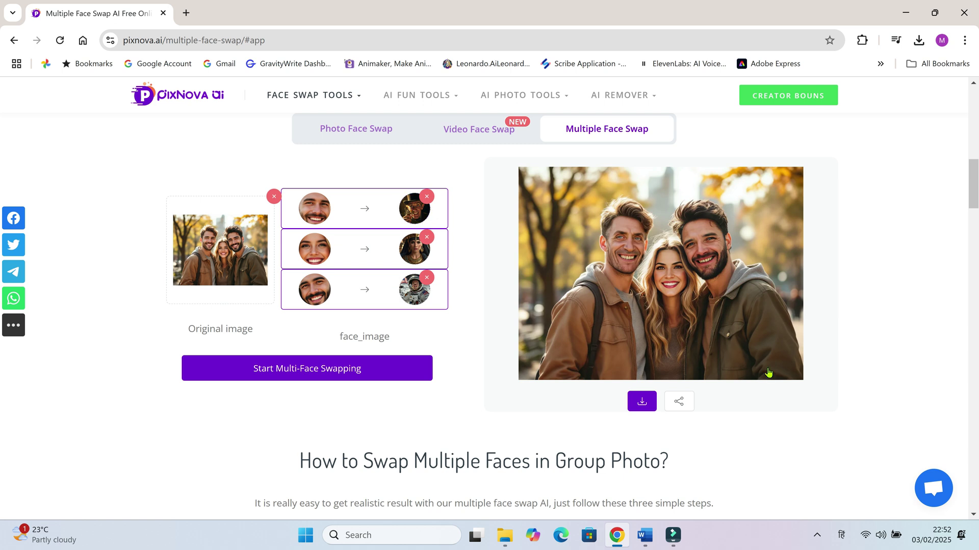
Preview the swapped autumn group photo, then save it as a JPG in DEMO Photos.
click(659, 378)
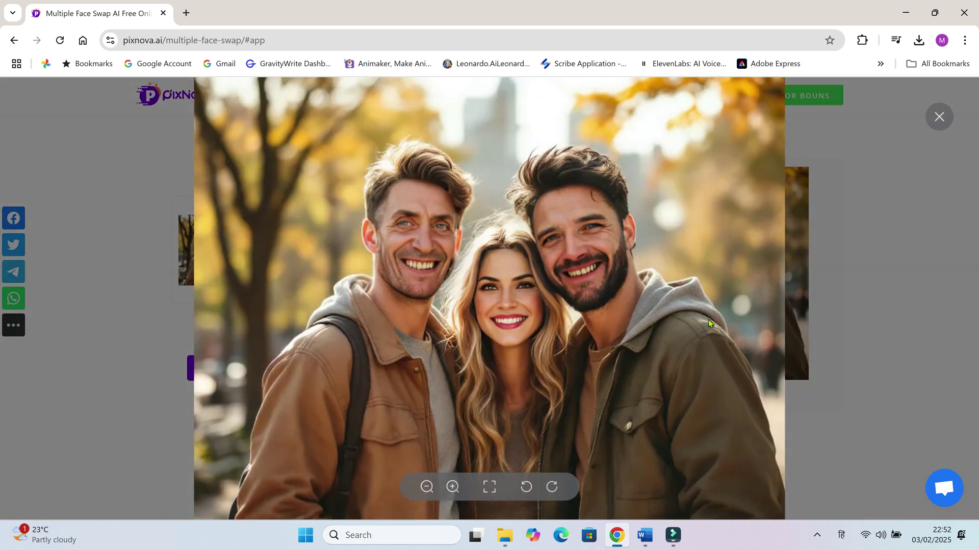
click(940, 117)
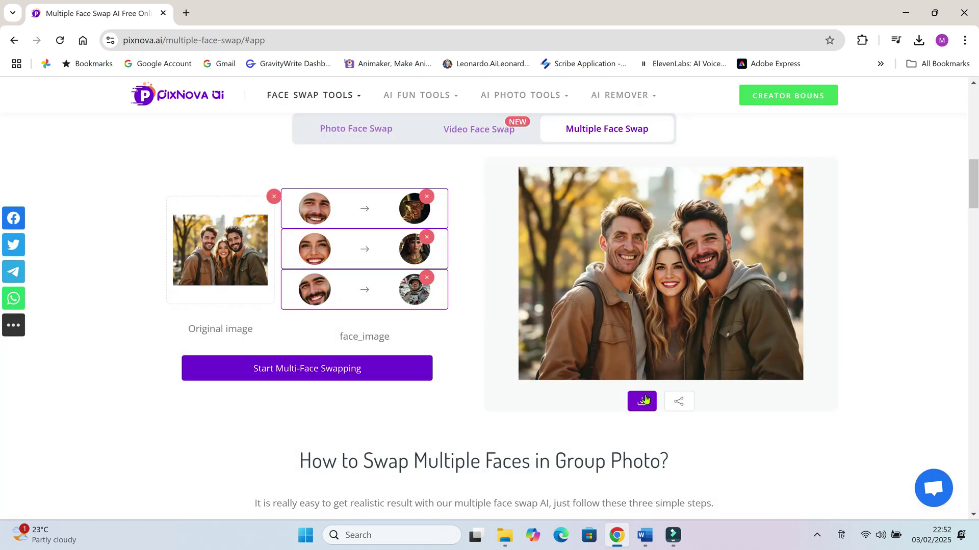
click(641, 403)
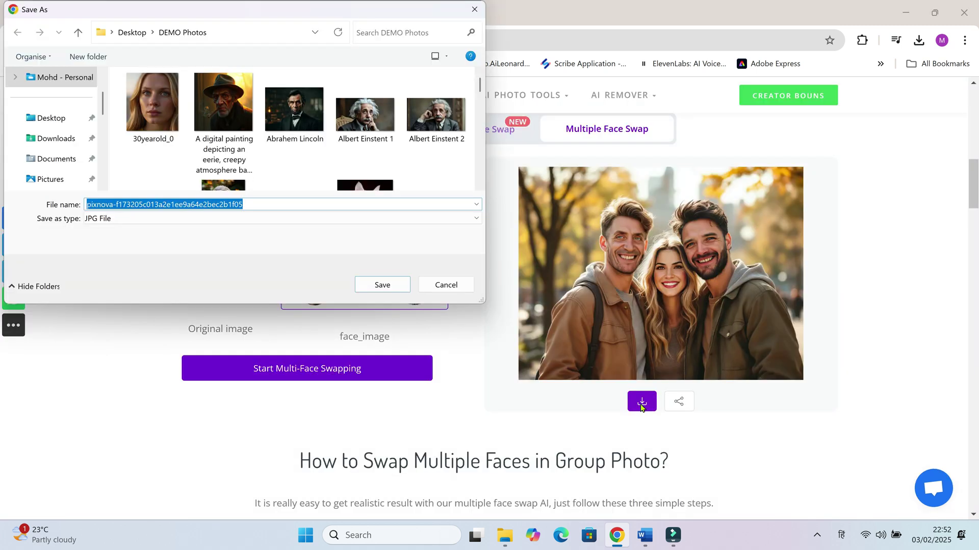
click(371, 290)
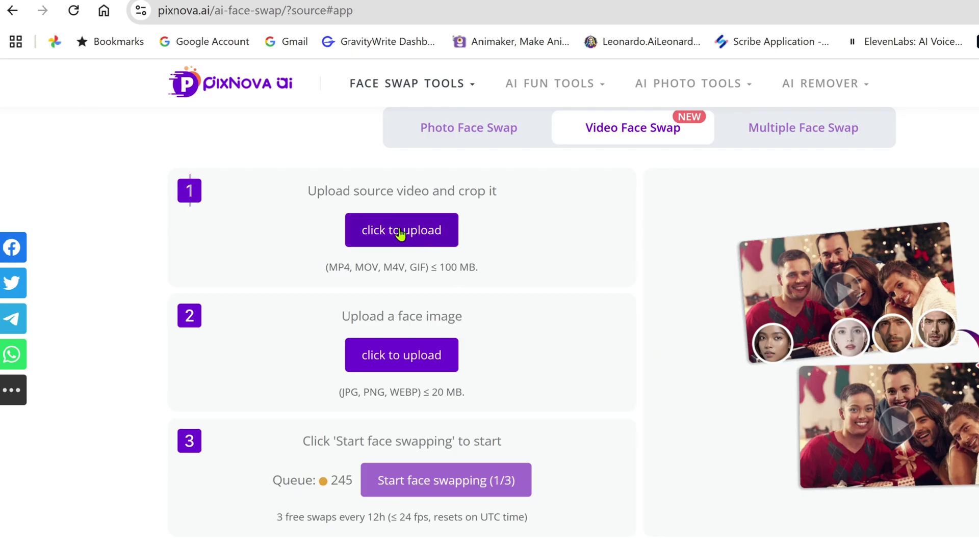
Load Funny clip as the source GIF and Albert Einstent 3 as the face, then swap.
click(401, 233)
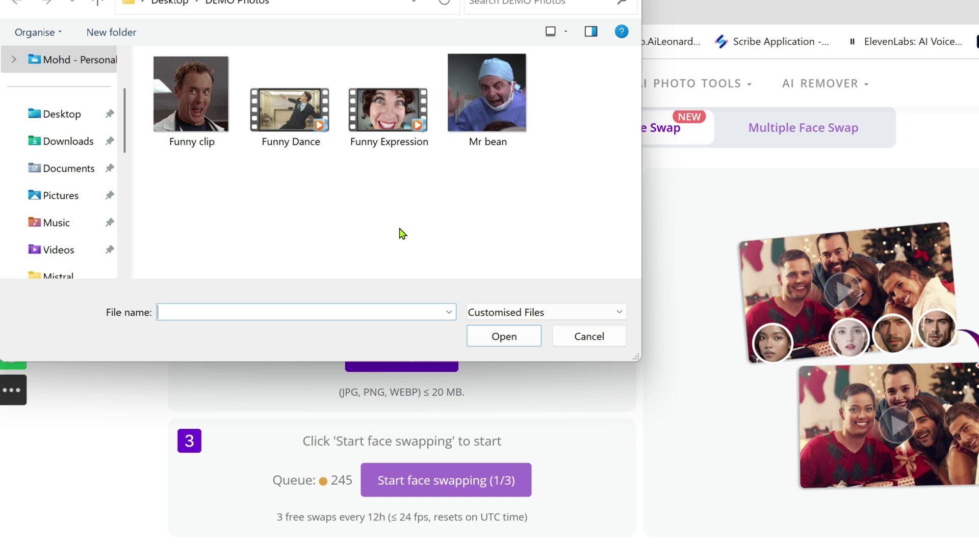
click(192, 130)
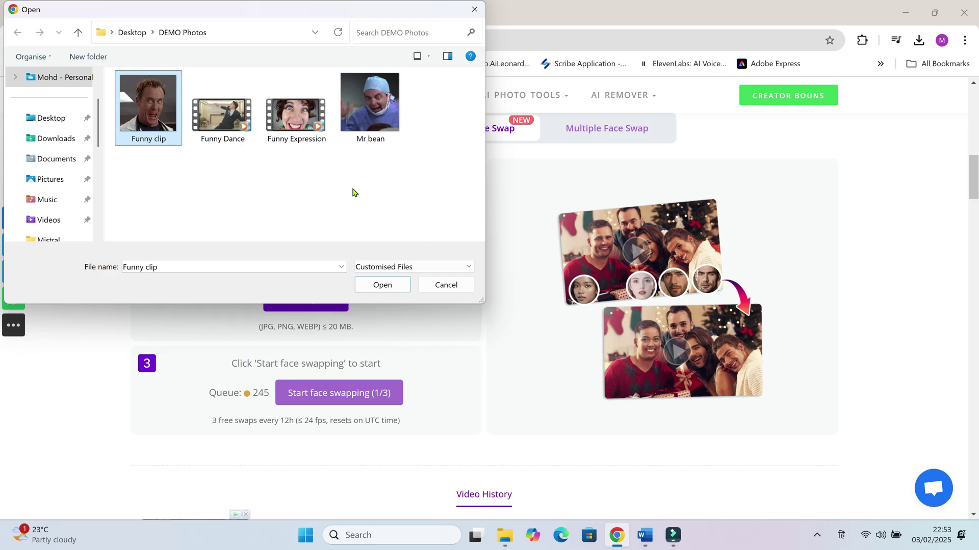
click(504, 336)
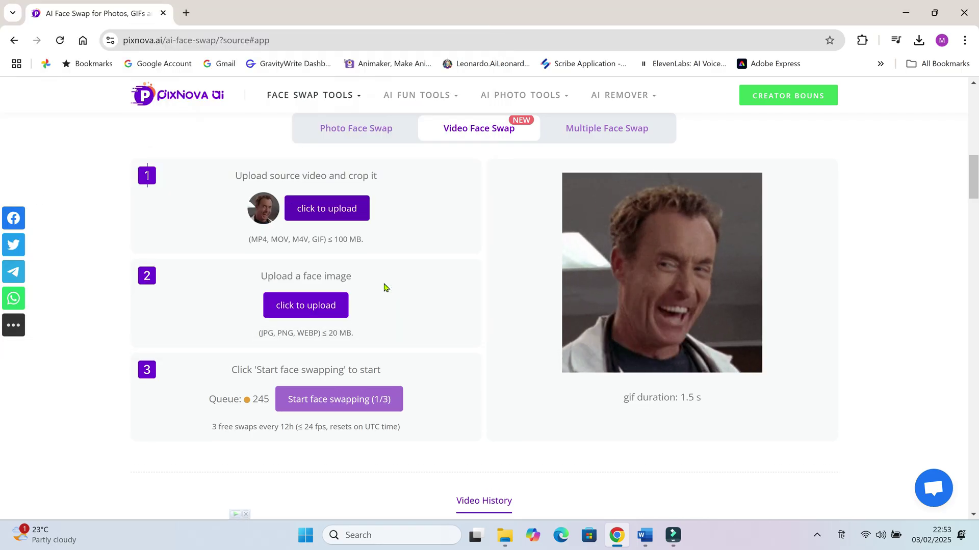
click(320, 304)
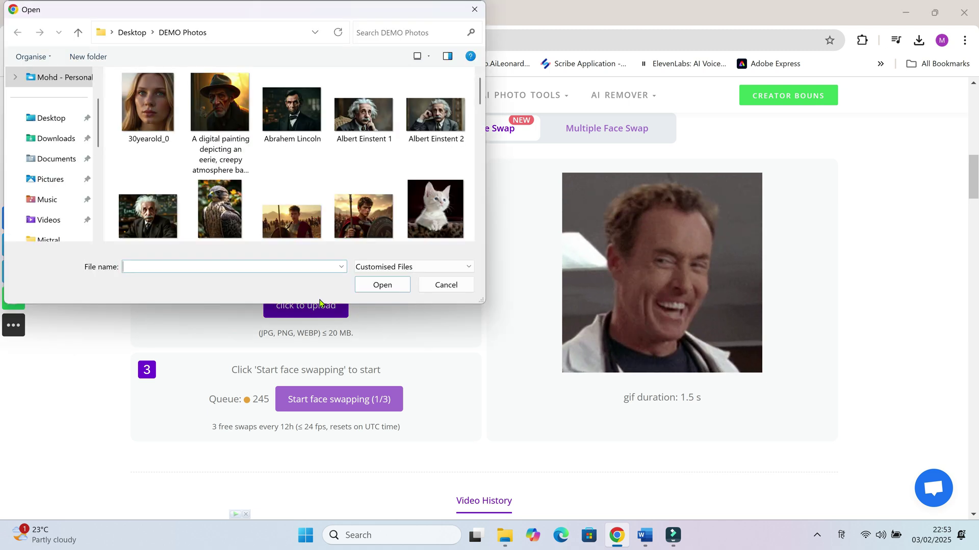
click(148, 216)
click(382, 285)
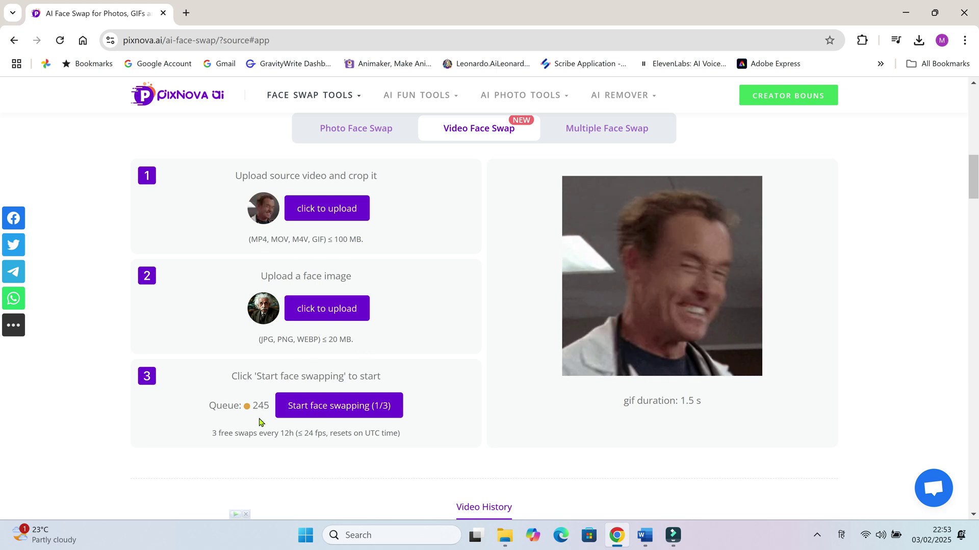
click(340, 405)
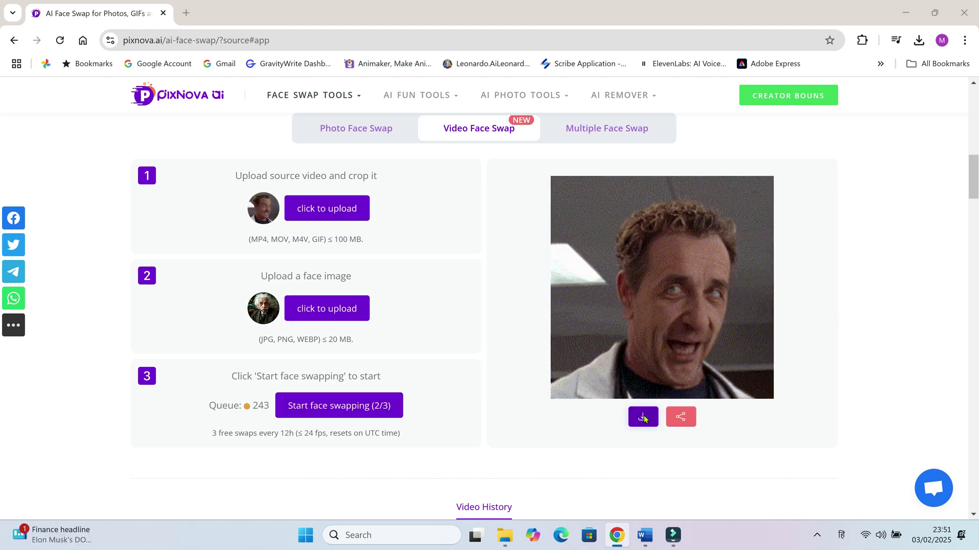
Download the face-swapped GIF as 1.gif, then begin uploading a new source video.
click(643, 418)
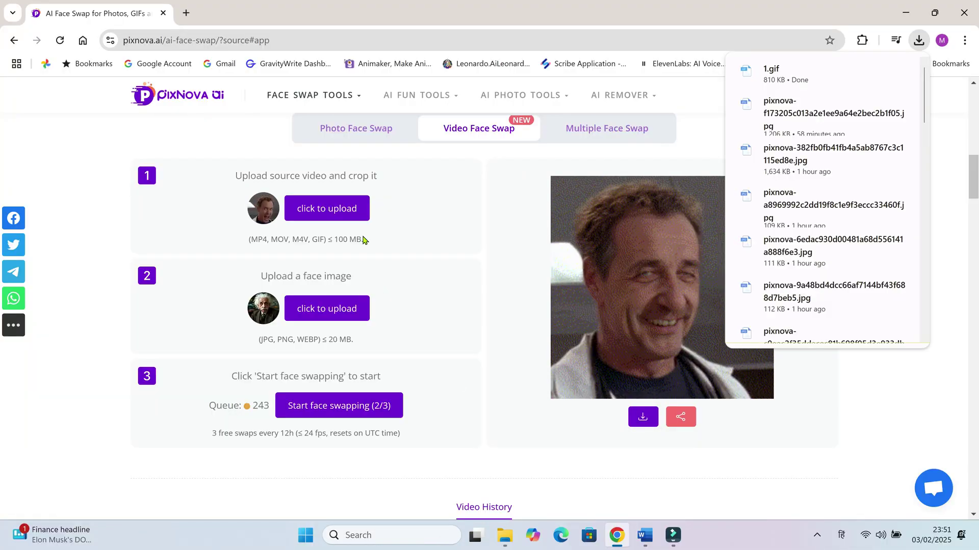
click(328, 210)
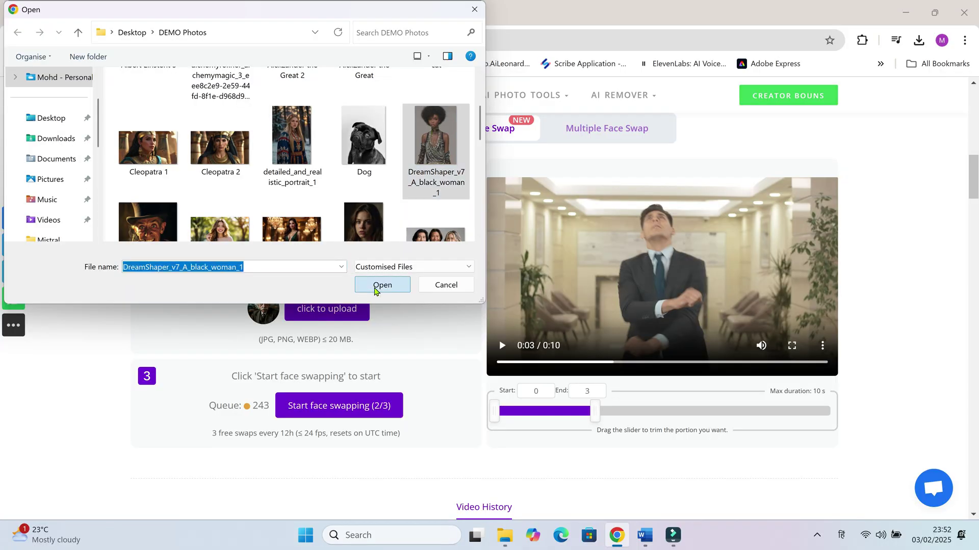
Load DreamShaper_v7_A_black_woman_1 as the face image and trim the video to 0.8–3.8 s.
click(381, 284)
drag(514, 417, 521, 417)
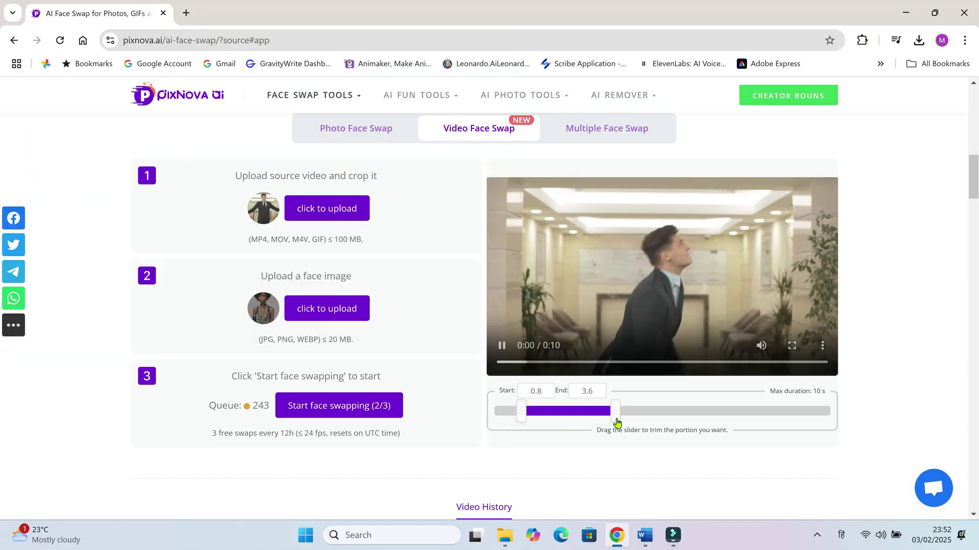
drag(616, 422, 623, 425)
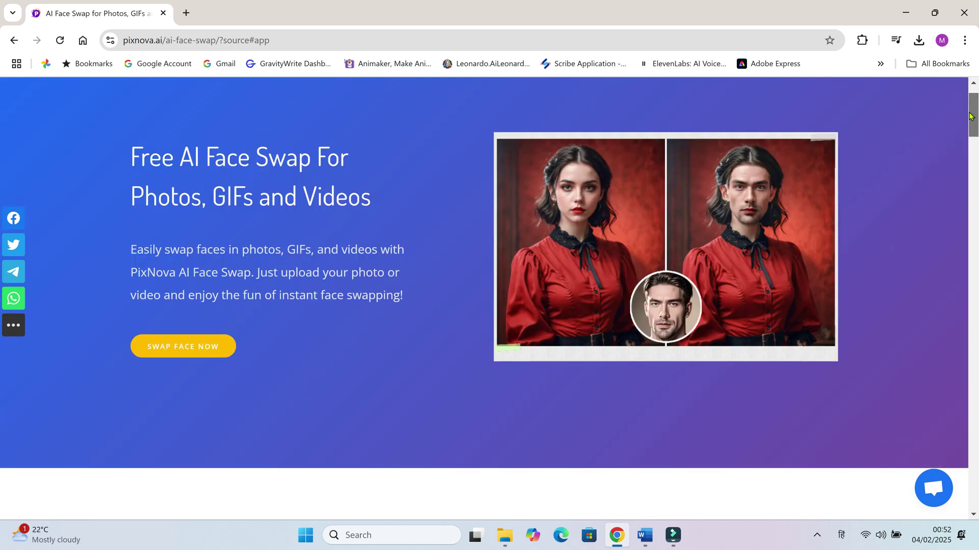
scroll(938, 290, up, 1)
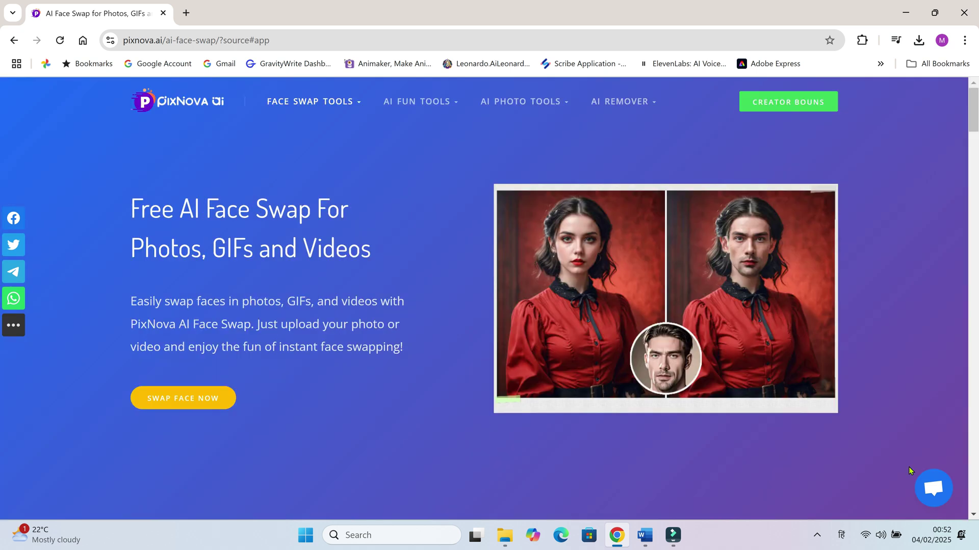